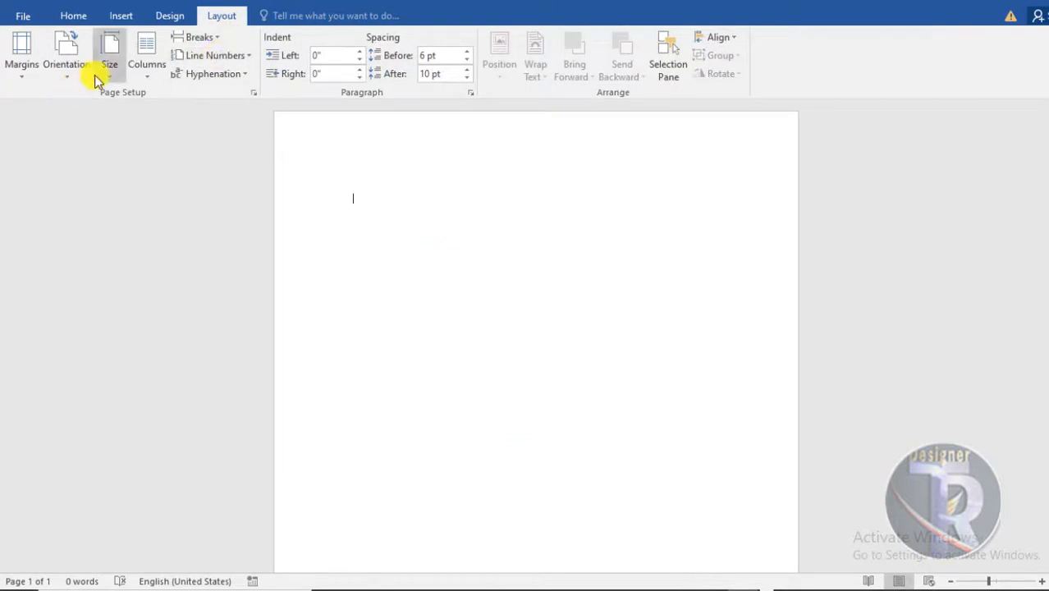
- Set a custom paper size of 10 inches wide by 10 inches high for the whole document
{"action": "left_click", "coordinate": [97, 79]}
{"action": "left_click", "coordinate": [97, 75]}
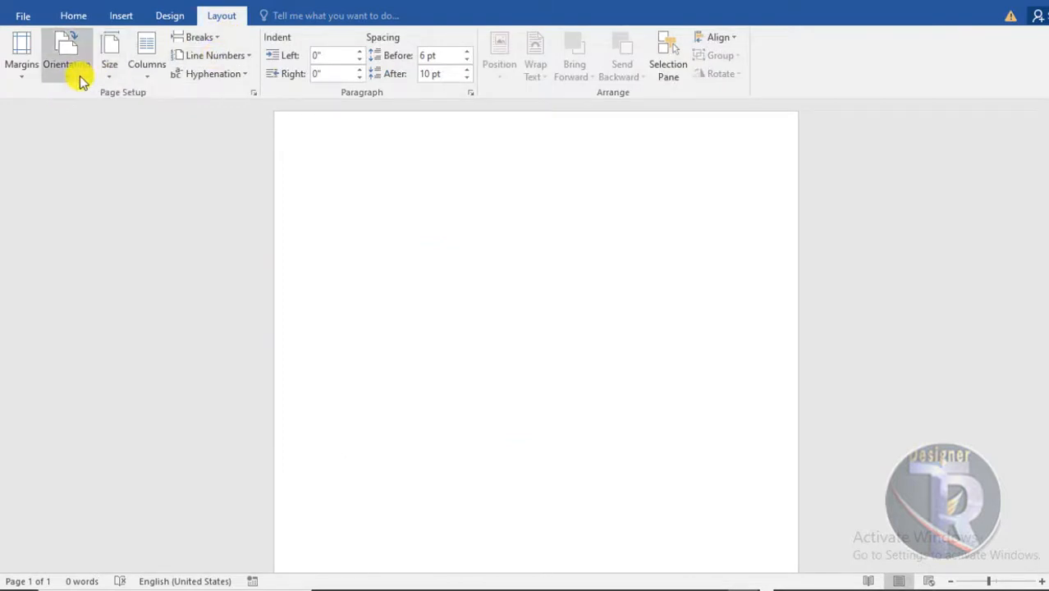
{"action": "left_click", "coordinate": [110, 70]}
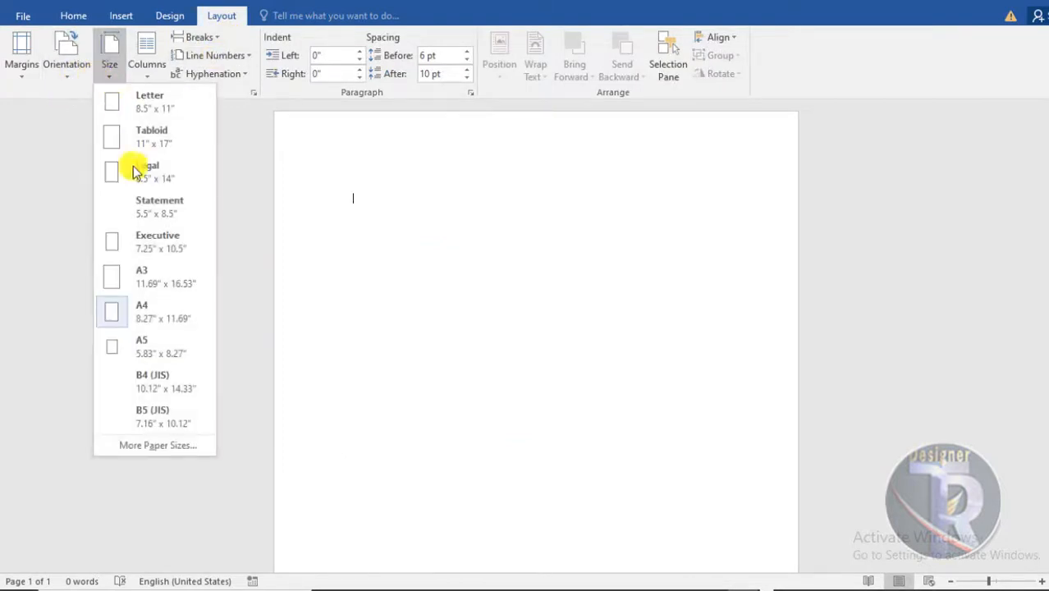
{"action": "left_click", "coordinate": [158, 448]}
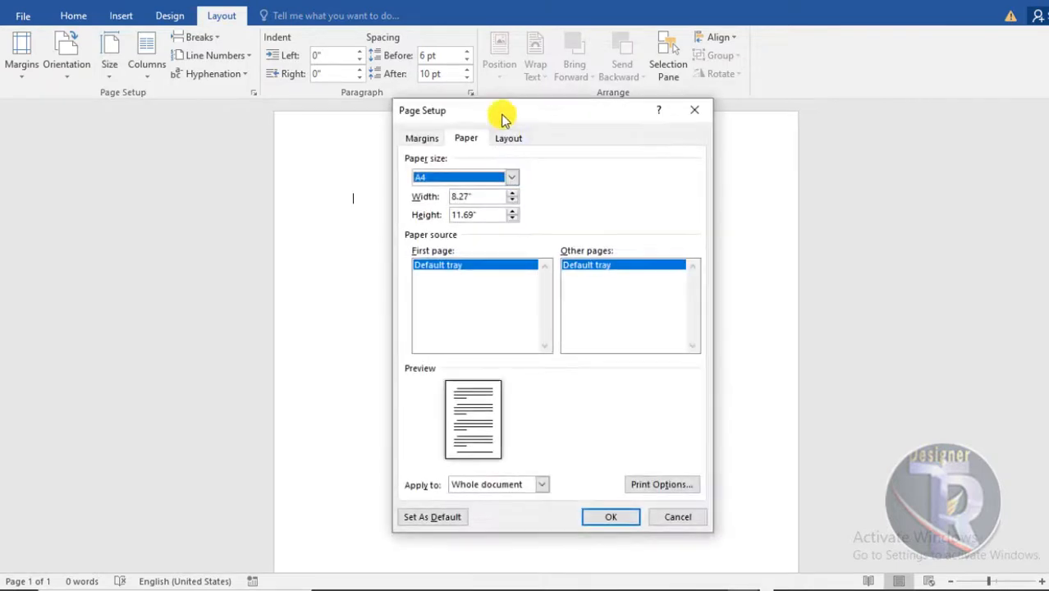
{"action": "left_click_drag", "start_coordinate": [503, 119], "coordinate": [428, 82]}
{"action": "double_click", "coordinate": [414, 165]}
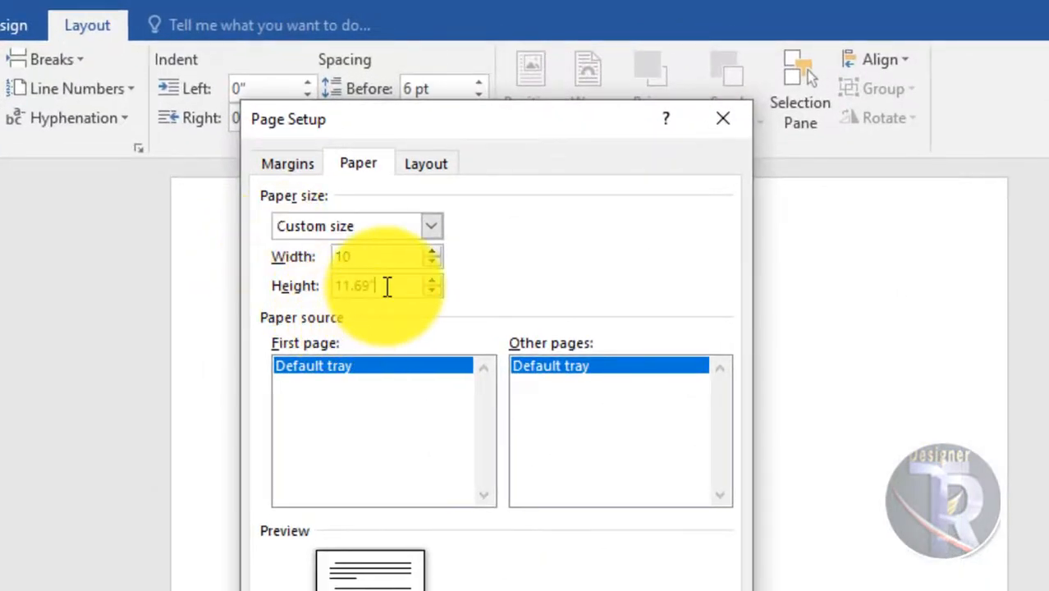
{"action": "left_click_drag", "start_coordinate": [388, 286], "coordinate": [287, 271]}
{"action": "type", "text": "10"}
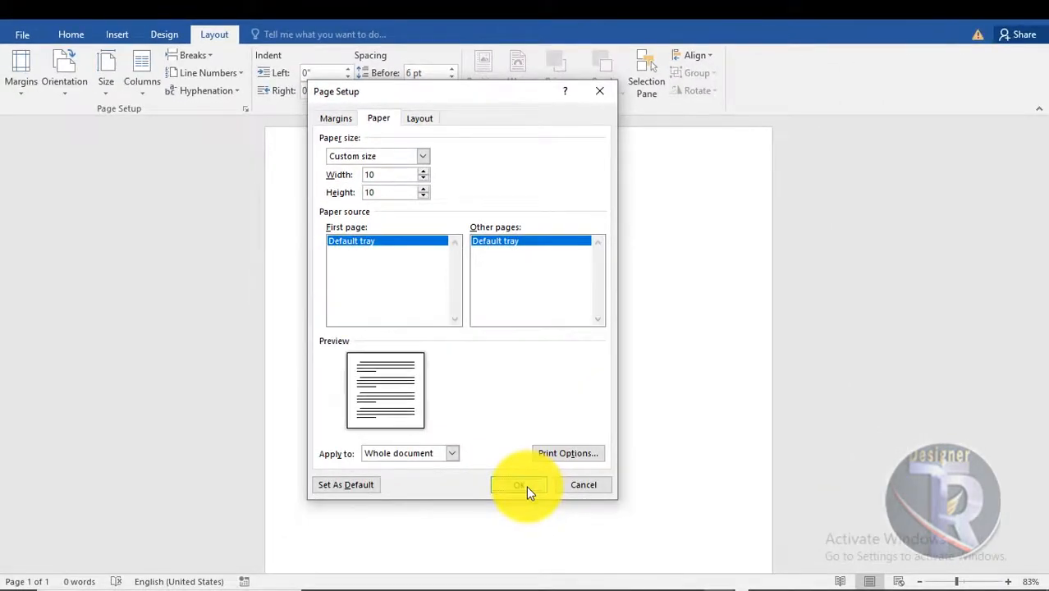
{"action": "left_click", "coordinate": [526, 486]}
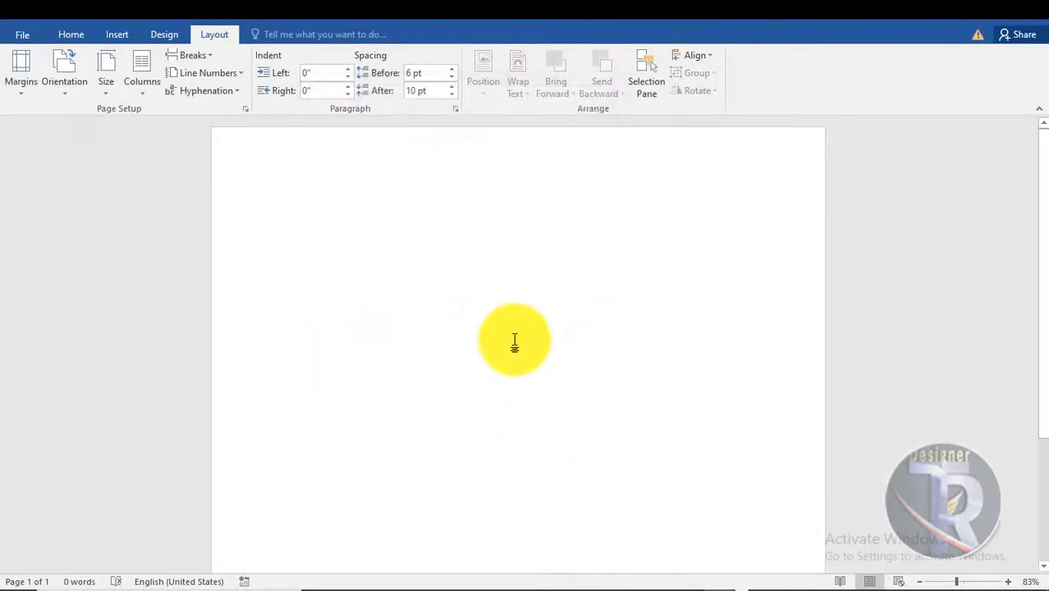
- Examine the whole square page by adjusting the view to 53% zoom
{"action": "scroll", "coordinate": [513, 318], "scroll_direction": "down", "scroll_amount": 3}
{"action": "scroll", "coordinate": [513, 319], "scroll_direction": "down", "scroll_amount": 1}
{"action": "scroll", "coordinate": [514, 319], "scroll_direction": "up", "scroll_amount": 2}
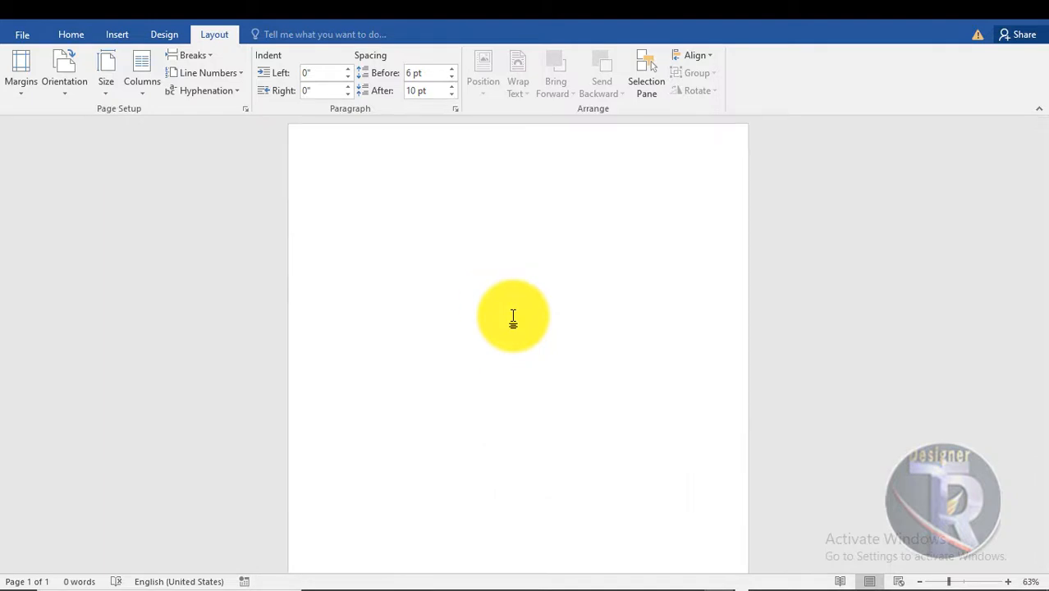
{"action": "scroll", "coordinate": [513, 318], "scroll_direction": "down", "scroll_amount": 1}
{"action": "scroll", "coordinate": [513, 319], "scroll_direction": "up", "scroll_amount": 1}
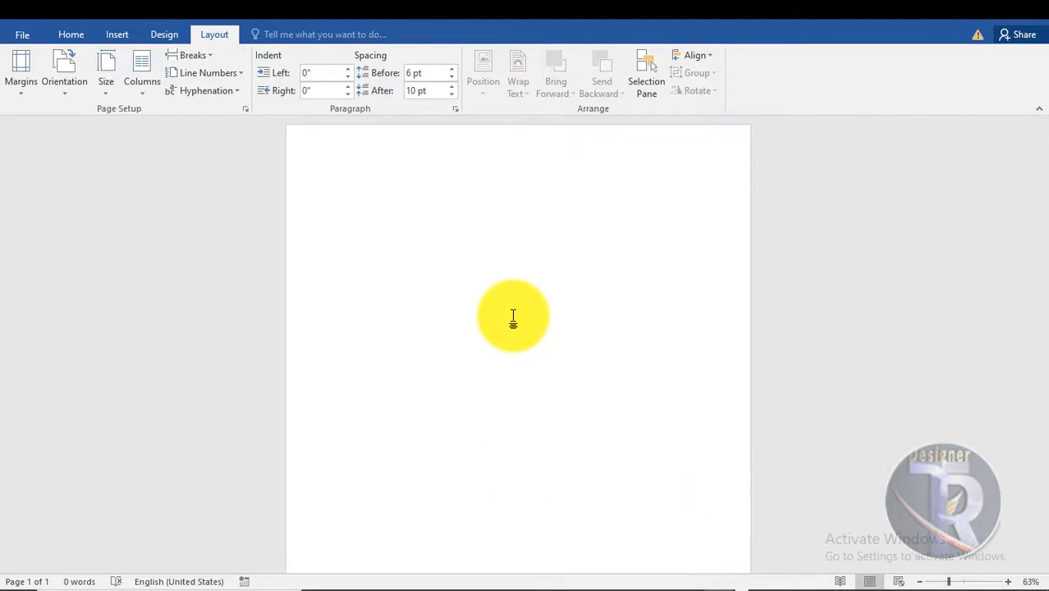
{"action": "scroll", "coordinate": [513, 319], "scroll_direction": "down", "scroll_amount": 1}
{"action": "scroll", "coordinate": [513, 319], "scroll_direction": "up", "scroll_amount": 1}
{"action": "scroll", "coordinate": [513, 319], "scroll_direction": "down", "scroll_amount": 1}
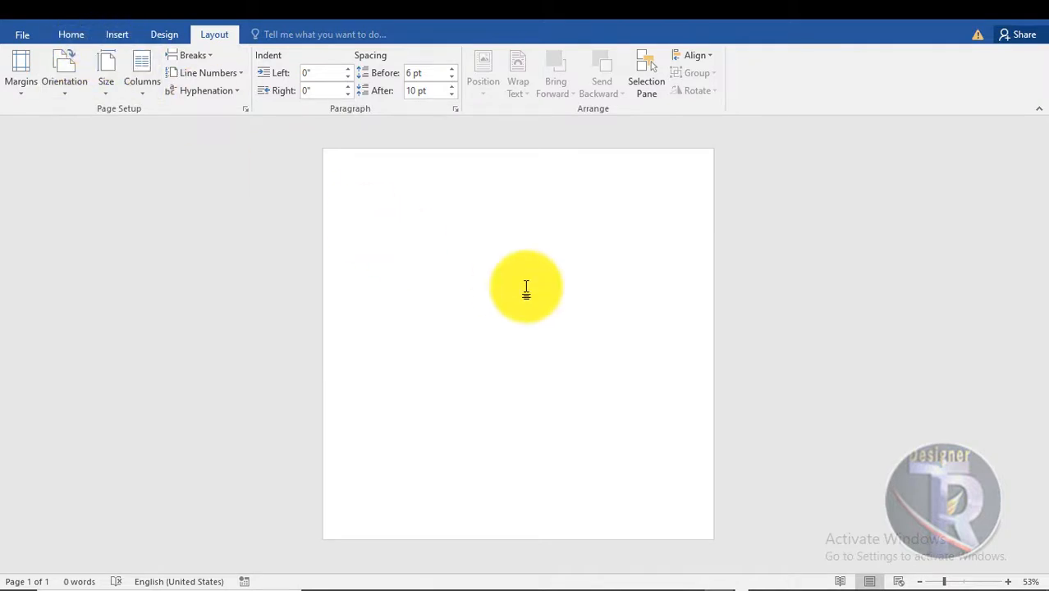
{"action": "scroll", "coordinate": [525, 286], "scroll_direction": "up", "scroll_amount": 2}
{"action": "scroll", "coordinate": [441, 261], "scroll_direction": "down", "scroll_amount": 2}
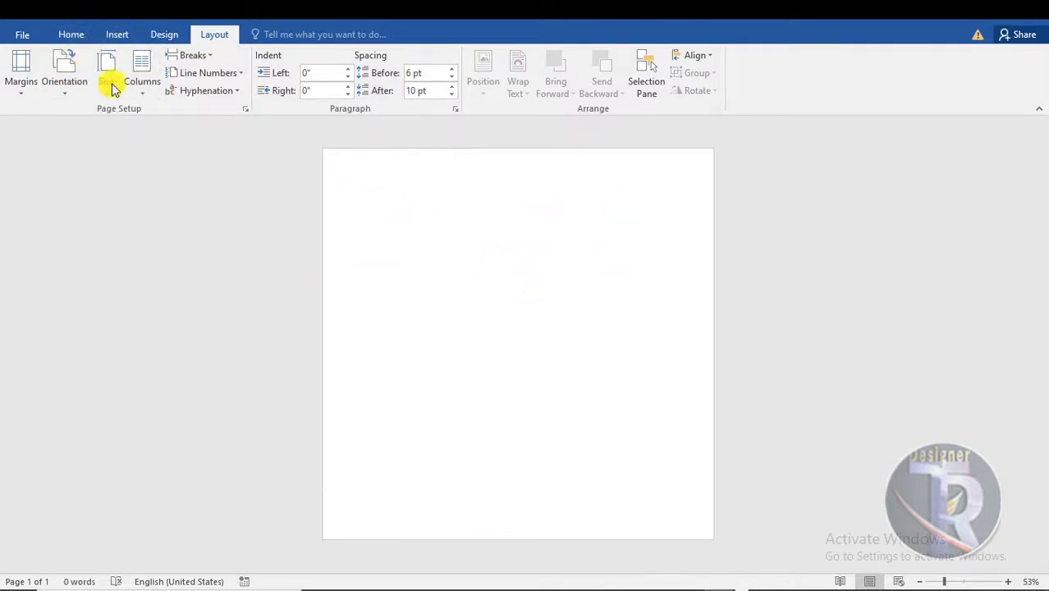
- Insert the "high way" picture from the playlist folder into the page
{"action": "left_click", "coordinate": [71, 35]}
{"action": "left_click", "coordinate": [112, 25]}
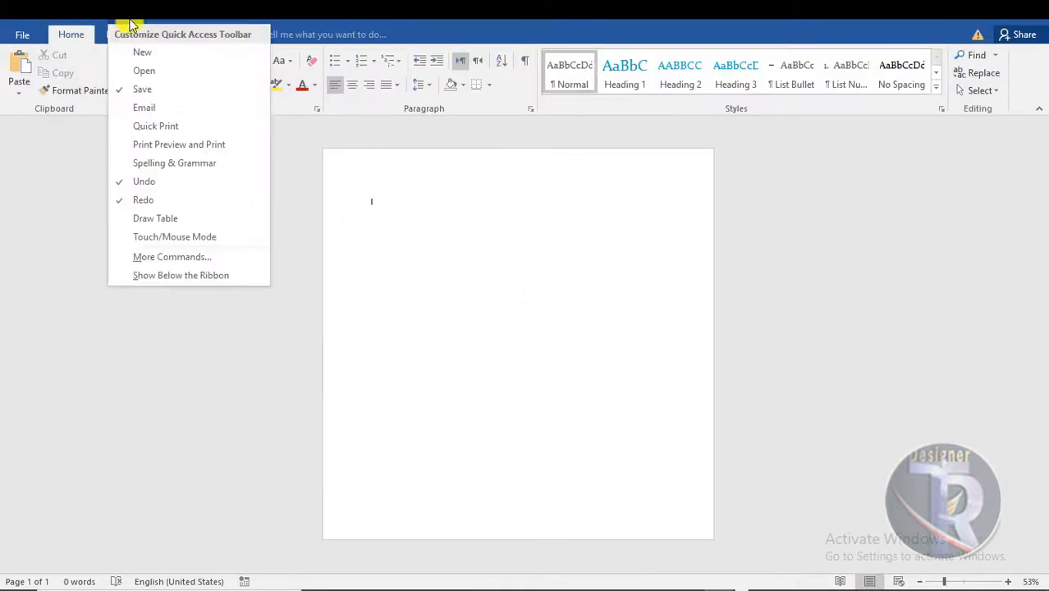
{"action": "left_click", "coordinate": [132, 26]}
{"action": "left_click", "coordinate": [122, 34]}
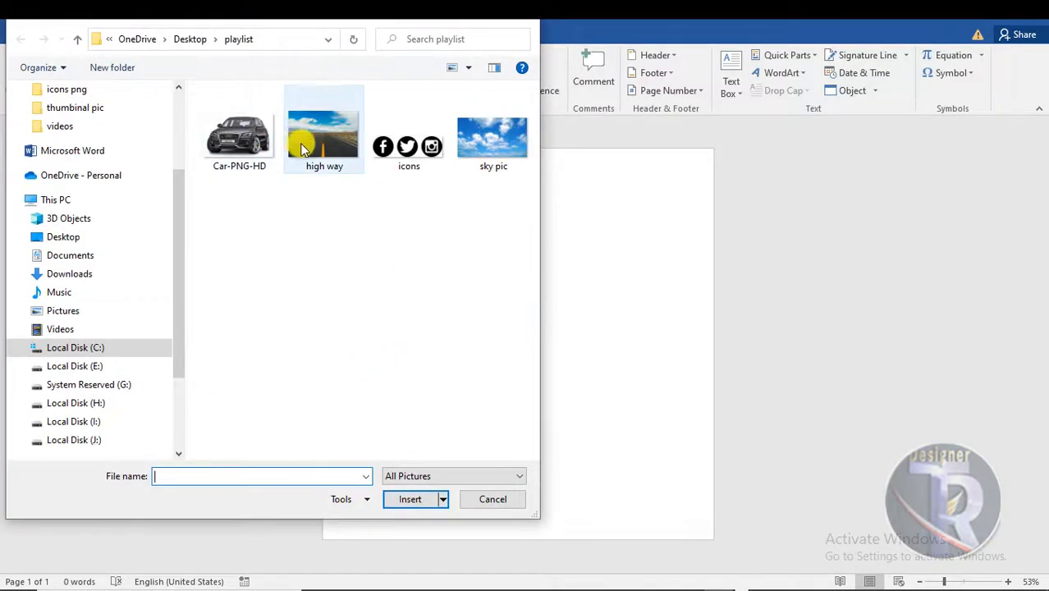
{"action": "double_click", "coordinate": [313, 140]}
- Change the highway picture's text wrapping from inline so it can be moved freely on the page
{"action": "left_click", "coordinate": [731, 83]}
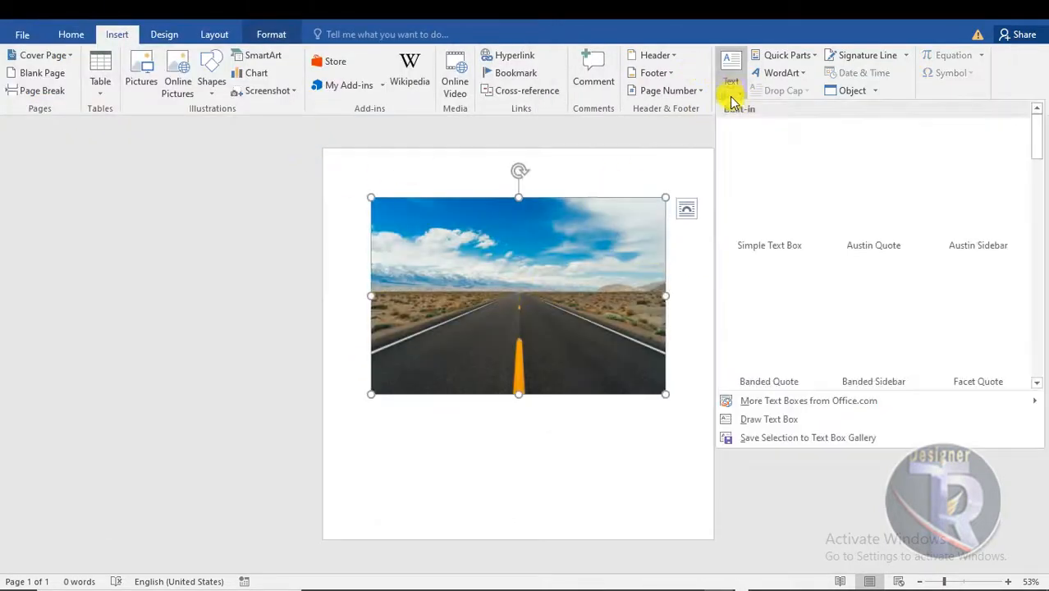
{"action": "left_click", "coordinate": [730, 82]}
{"action": "left_click", "coordinate": [280, 35]}
{"action": "left_click", "coordinate": [717, 82]}
{"action": "left_click", "coordinate": [745, 169]}
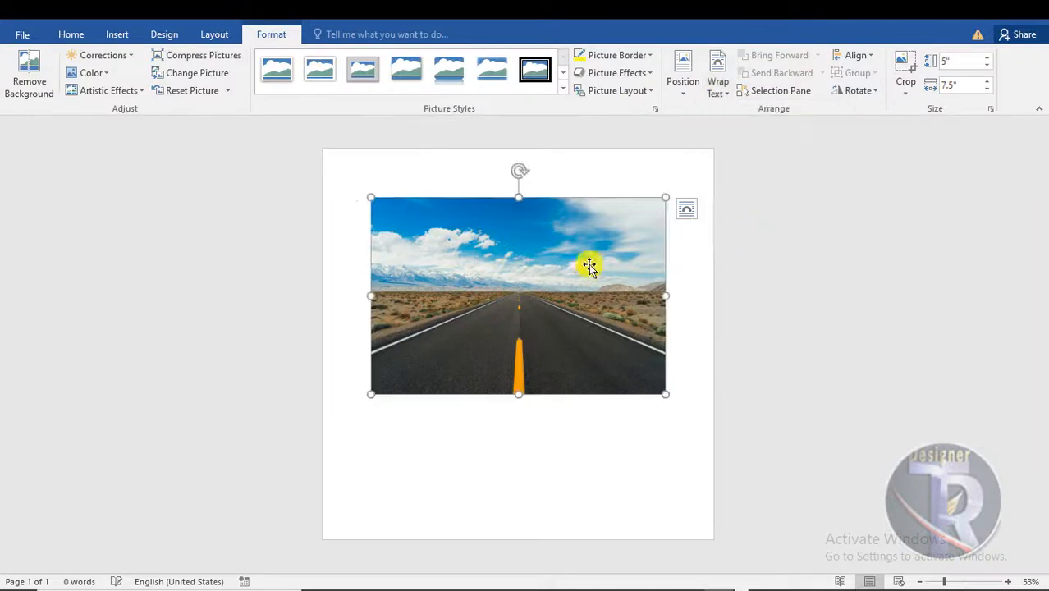
- Move the highway picture to the page's lower edge and enlarge it to about 10.82" wide by 7.21" high
{"action": "left_click_drag", "start_coordinate": [507, 318], "coordinate": [459, 438]}
{"action": "left_click_drag", "start_coordinate": [617, 348], "coordinate": [712, 285]}
{"action": "left_click_drag", "start_coordinate": [627, 412], "coordinate": [628, 415]}
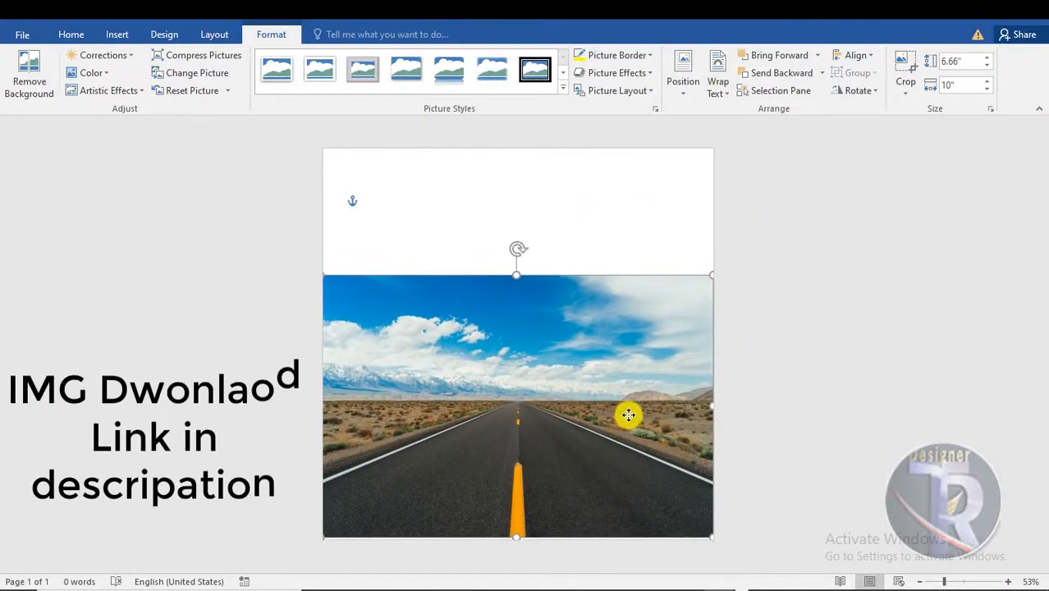
{"action": "left_click_drag", "start_coordinate": [712, 275], "coordinate": [722, 253]}
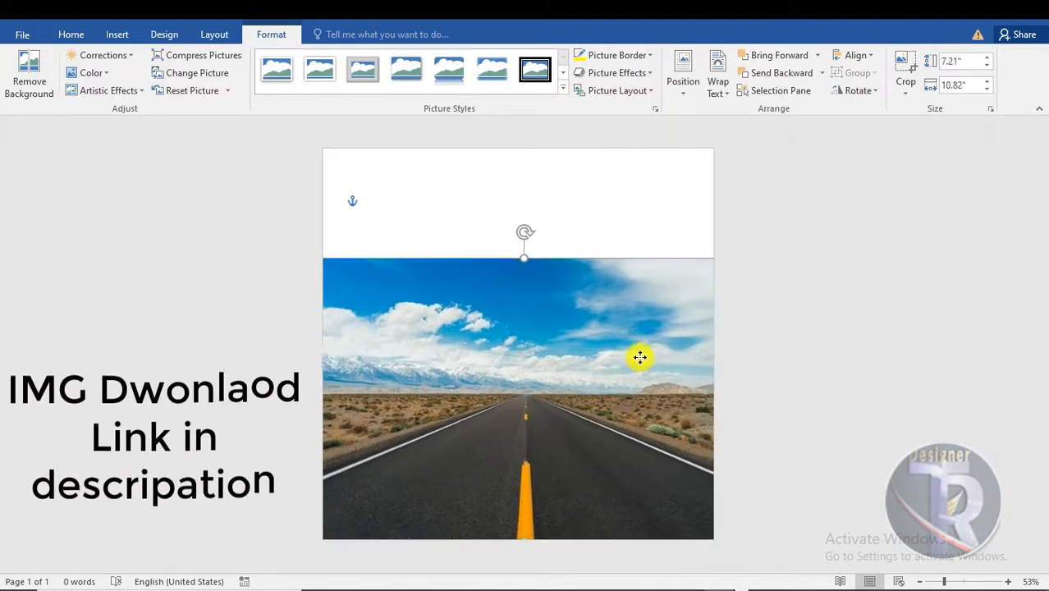
- Crop the sky off the highway picture down to the horizon, leaving it about 3.68" high
{"action": "left_click", "coordinate": [907, 64]}
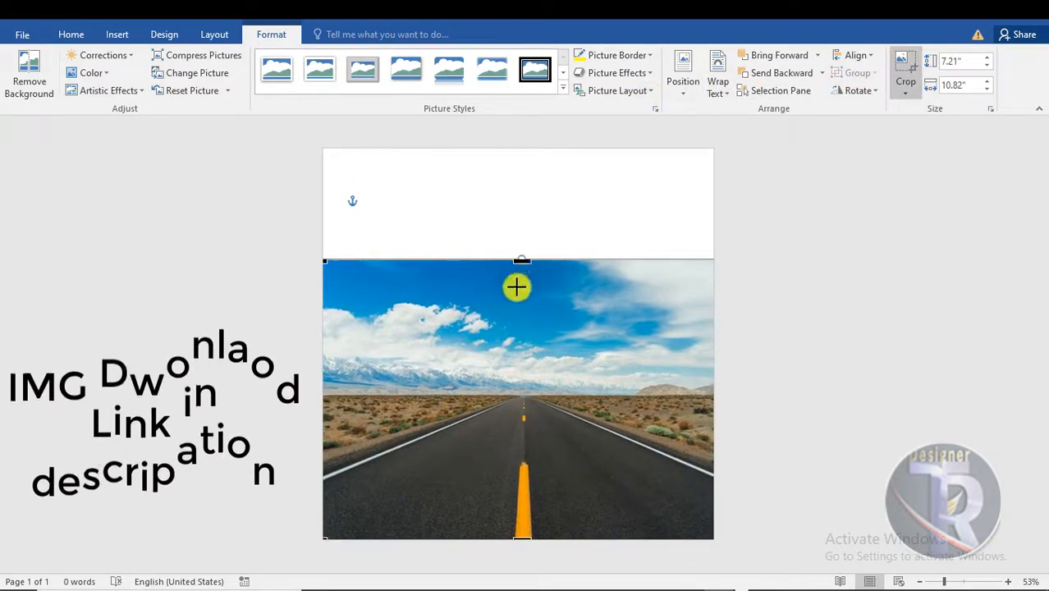
{"action": "left_click_drag", "start_coordinate": [517, 286], "coordinate": [512, 398]}
{"action": "left_click", "coordinate": [906, 66]}
{"action": "left_click", "coordinate": [825, 374]}
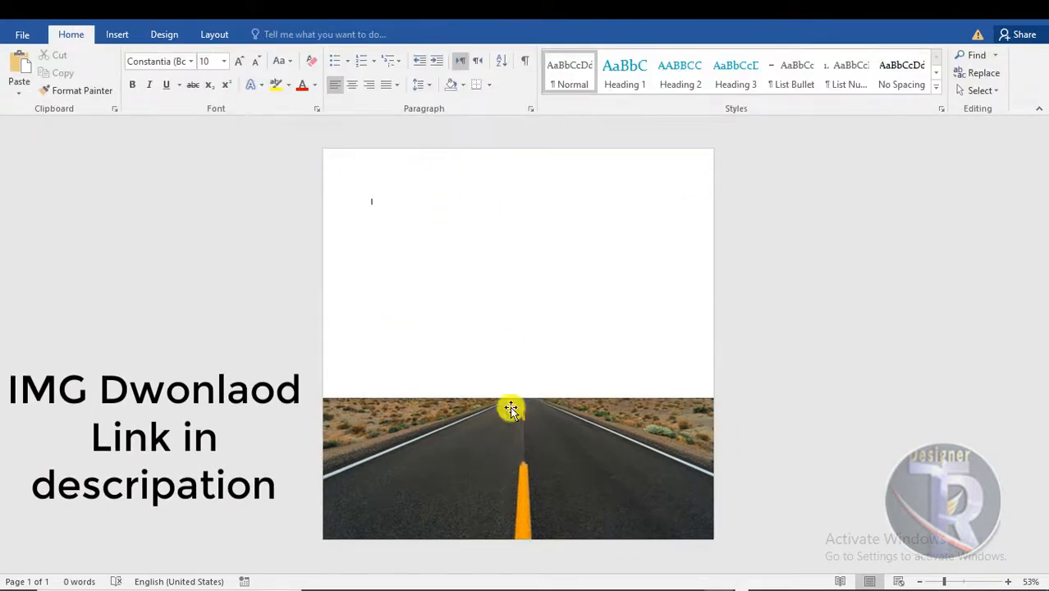
- Insert the "sky pic" picture and set its text wrapping to In Front of Text
{"action": "left_click", "coordinate": [506, 450]}
{"action": "left_click", "coordinate": [499, 291]}
{"action": "left_click", "coordinate": [117, 34]}
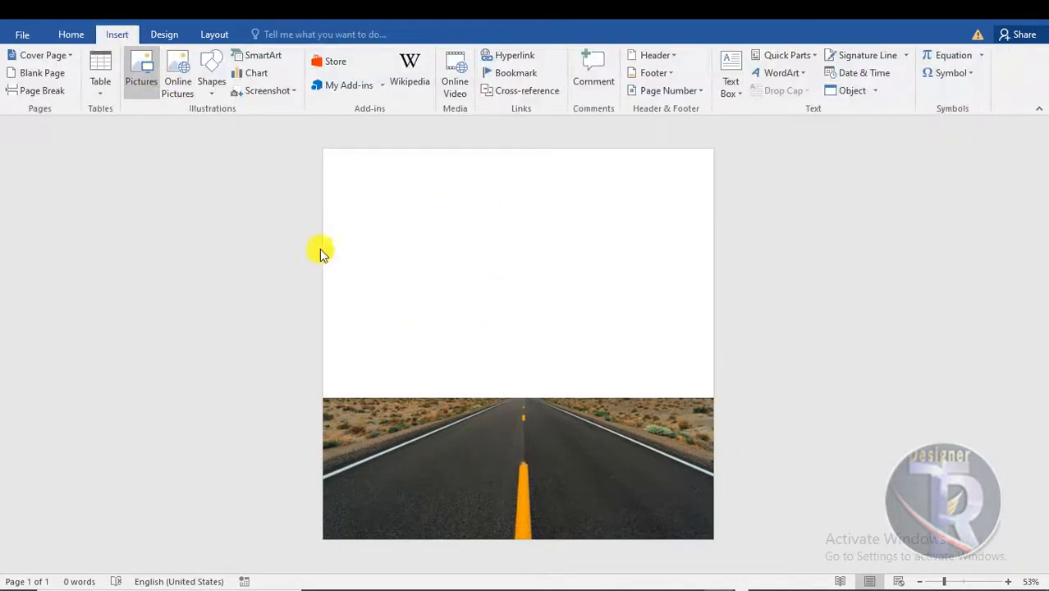
{"action": "double_click", "coordinate": [478, 154]}
{"action": "left_click", "coordinate": [718, 82]}
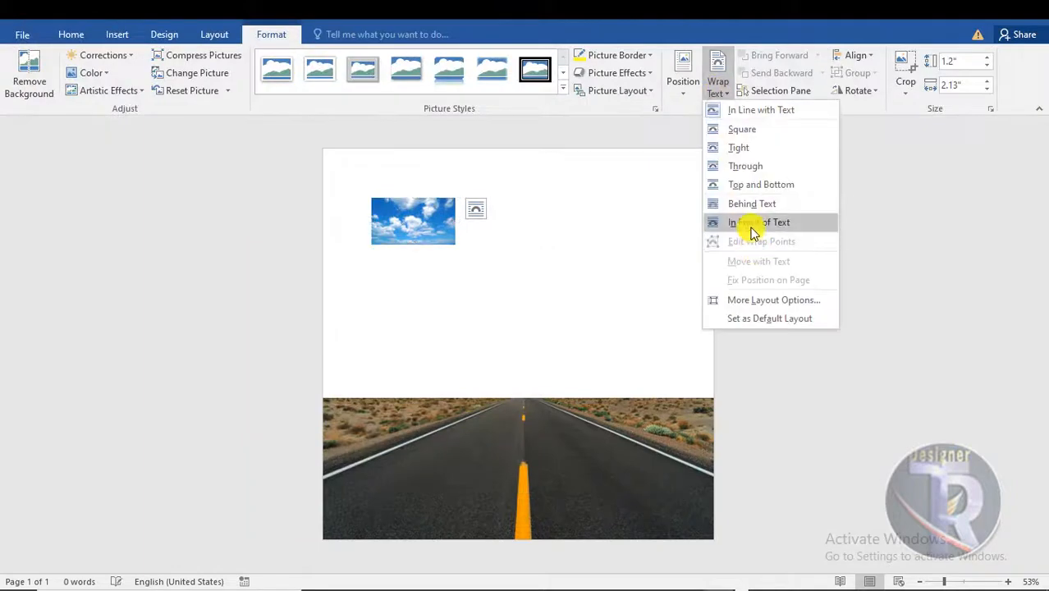
{"action": "left_click", "coordinate": [749, 220]}
- Enlarge the sky picture to about 11.61" by 6.53" and position it to fill the page above the road's horizon
{"action": "left_click_drag", "start_coordinate": [413, 222], "coordinate": [752, 403]}
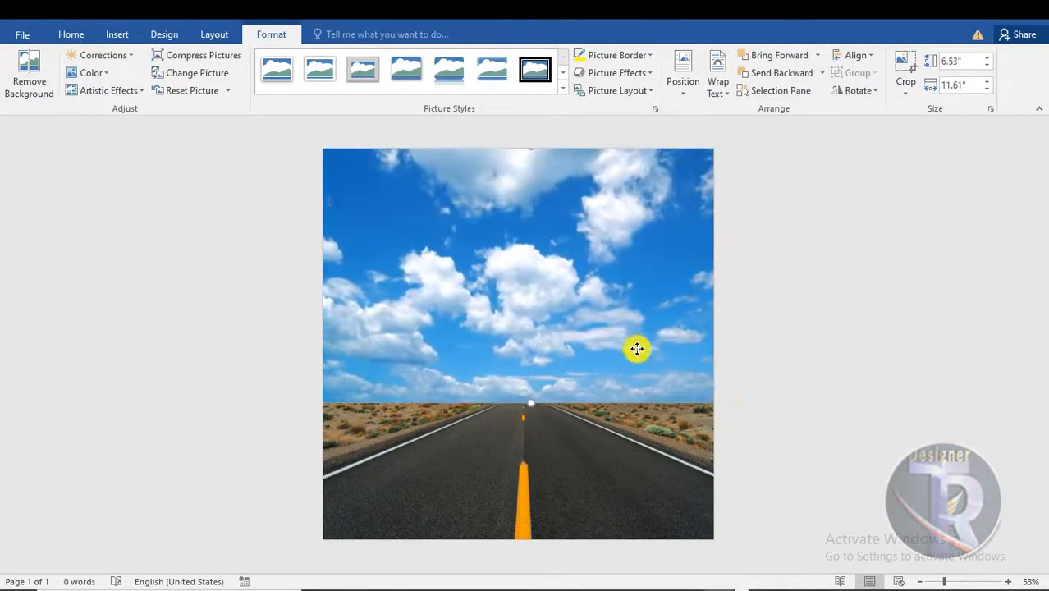
{"action": "left_click_drag", "start_coordinate": [637, 349], "coordinate": [629, 339]}
{"action": "left_click", "coordinate": [854, 355]}
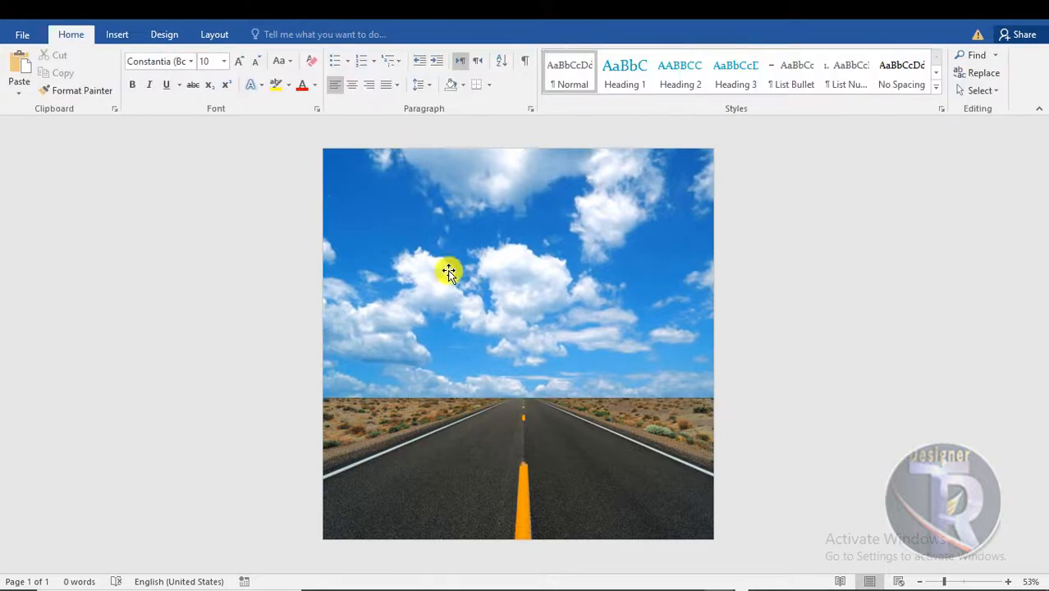
- Adjust the sky picture's color saturation and its brightness and contrast with the preset picture adjustments
{"action": "left_click", "coordinate": [448, 270]}
{"action": "left_click", "coordinate": [91, 73]}
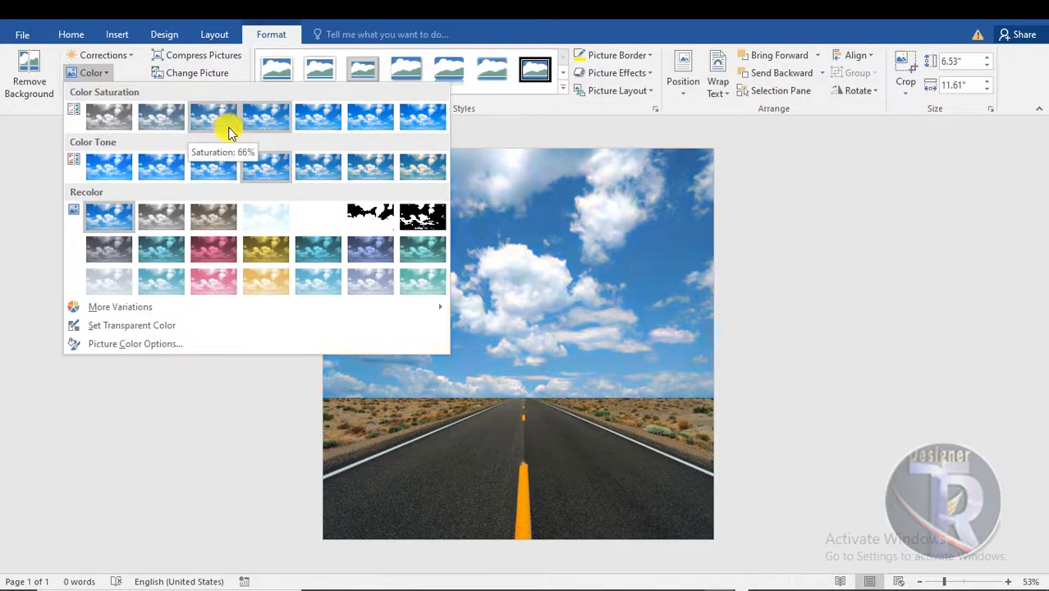
{"action": "left_click", "coordinate": [336, 118]}
{"action": "left_click", "coordinate": [119, 58]}
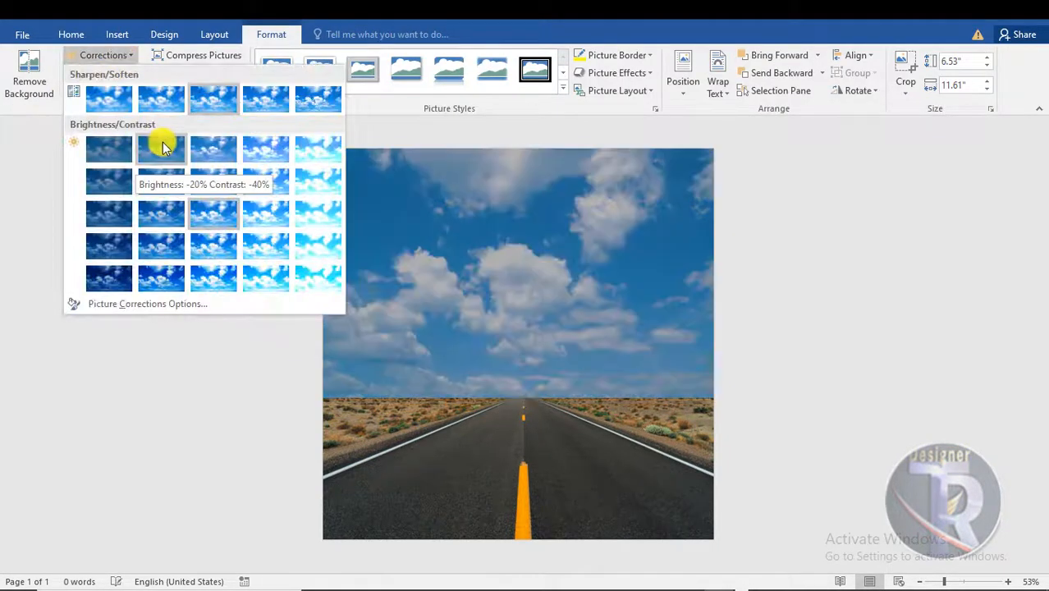
{"action": "left_click", "coordinate": [475, 311]}
- Apply a color saturation preset to the highway picture
{"action": "left_click", "coordinate": [590, 454]}
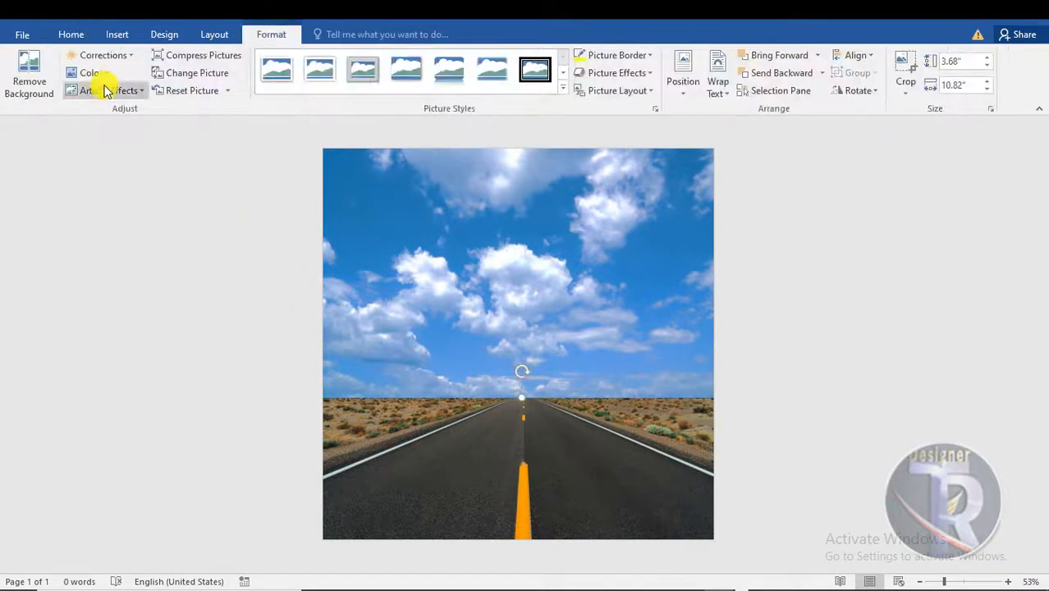
{"action": "left_click", "coordinate": [90, 73]}
{"action": "left_click", "coordinate": [261, 123]}
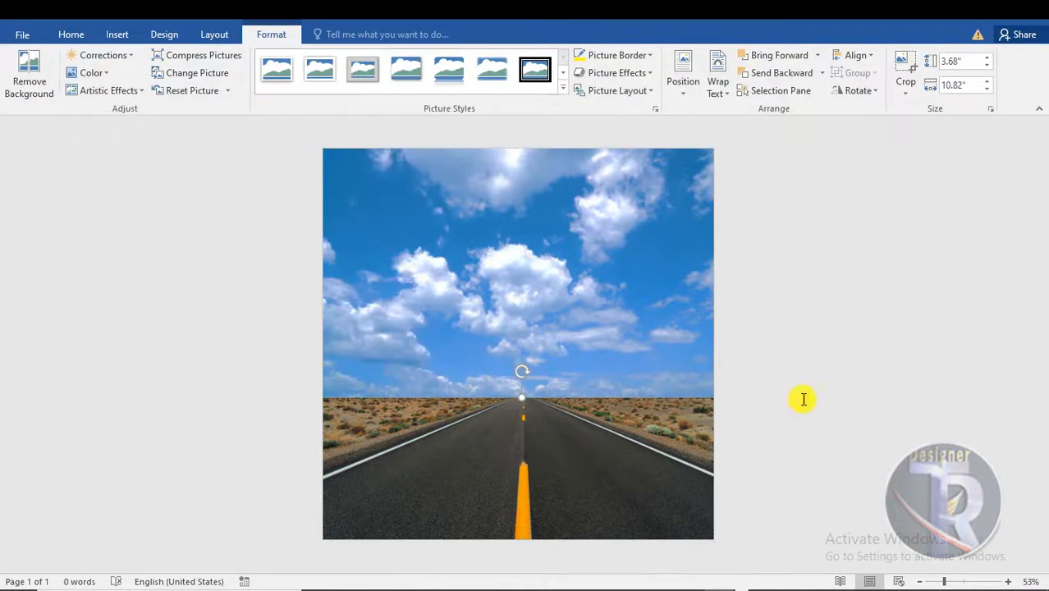
{"action": "left_click", "coordinate": [856, 362]}
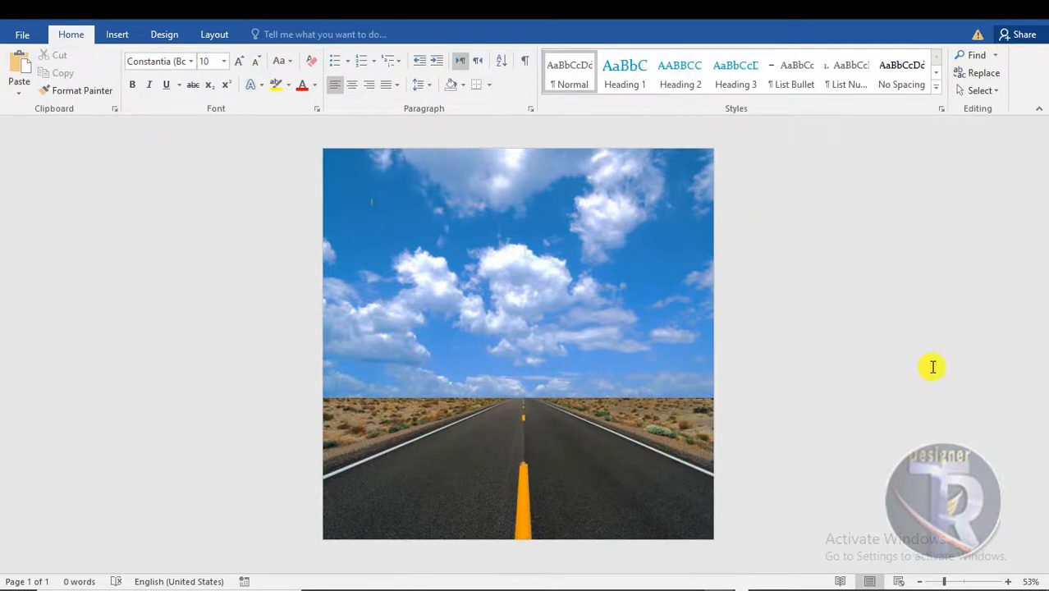
- Draw a rectangle about 9.49" wide by 9.67" high just inside the page edges and remove its fill
{"action": "left_click", "coordinate": [100, 37]}
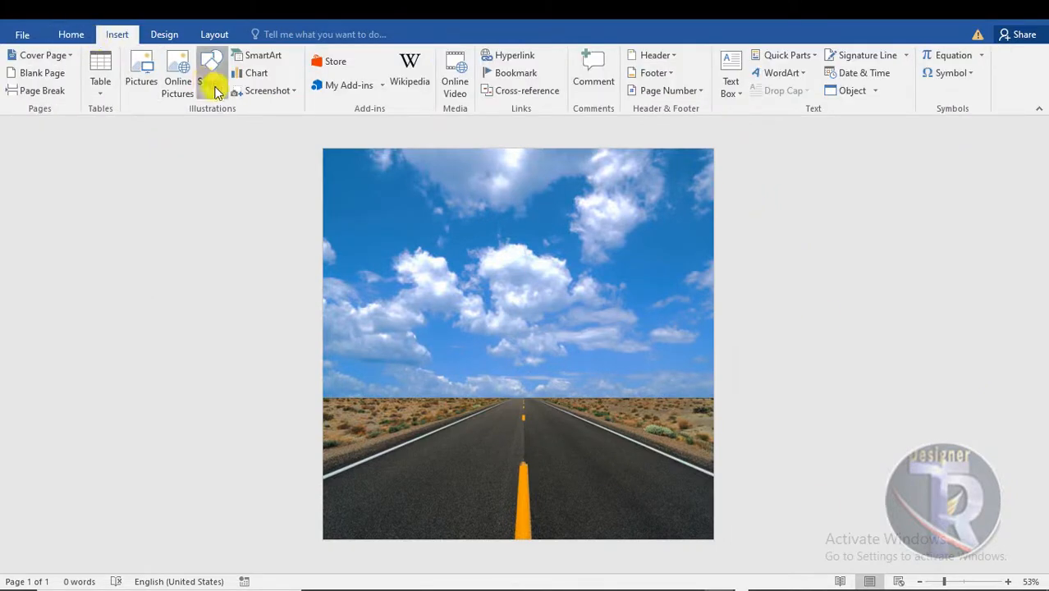
{"action": "left_click", "coordinate": [252, 124]}
{"action": "mouse_move", "coordinate": [331, 151]}
{"action": "left_mouse_down"}
{"action": "mouse_move", "coordinate": [567, 376]}
{"action": "mouse_move", "coordinate": [704, 532]}
{"action": "left_mouse_up"}
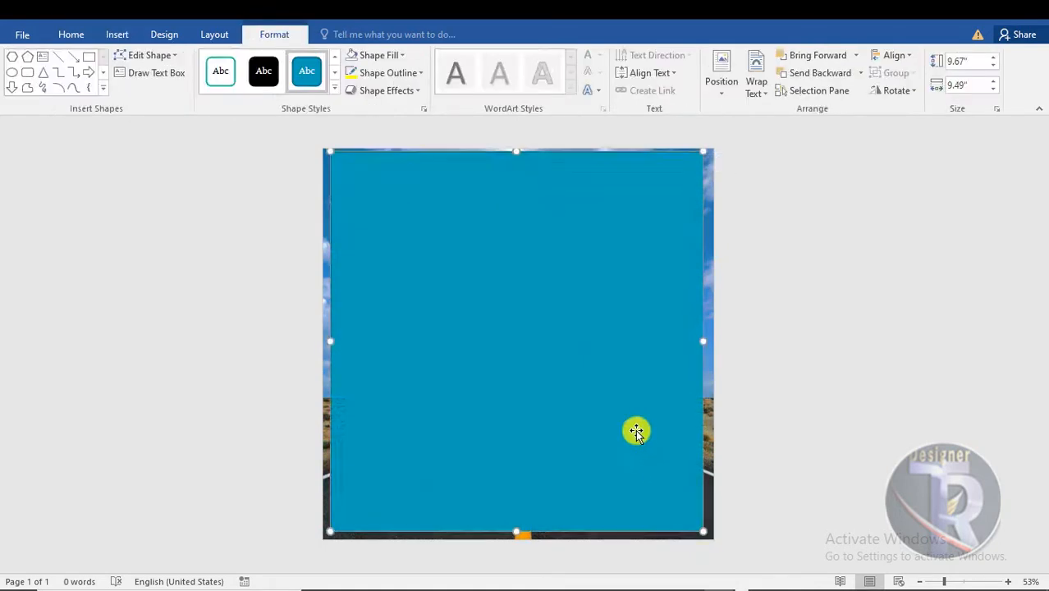
{"action": "left_click", "coordinate": [394, 64]}
{"action": "left_click", "coordinate": [355, 191]}
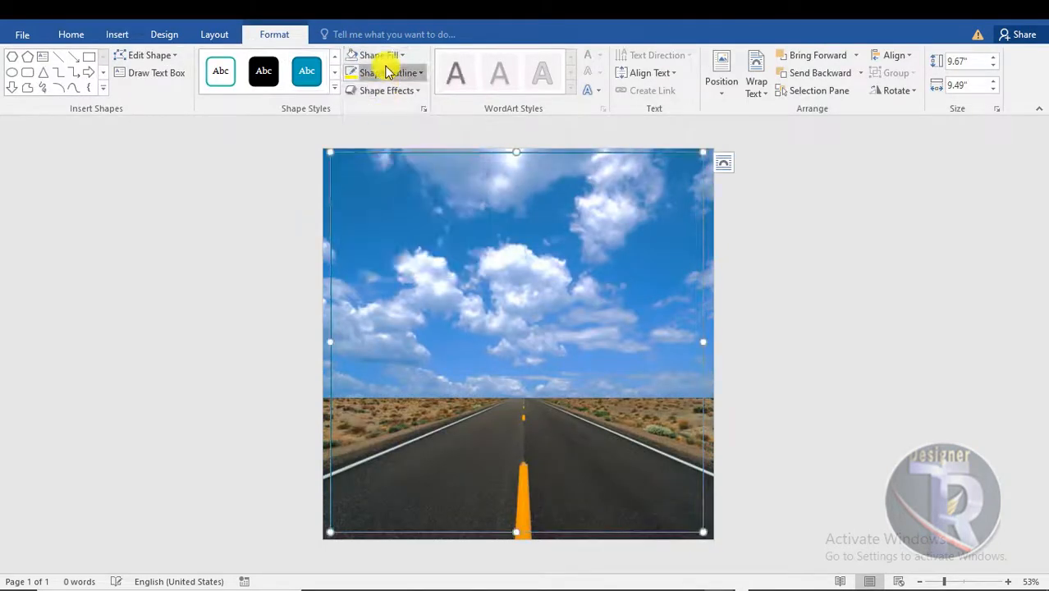
- Color the rectangle's outline orange and give it a thicker line weight
{"action": "left_click", "coordinate": [386, 72]}
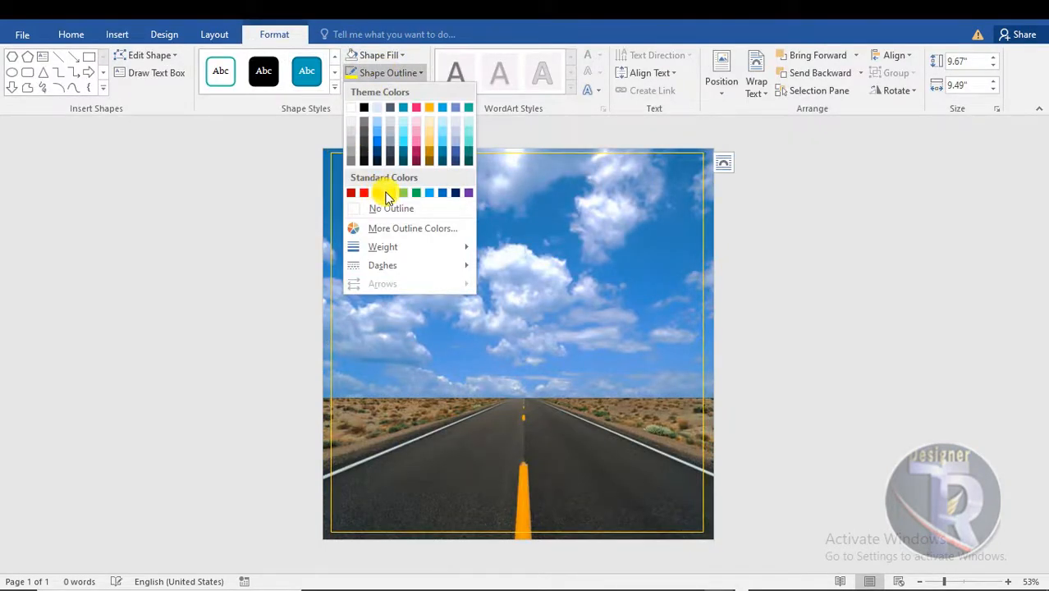
{"action": "left_click", "coordinate": [377, 192]}
{"action": "left_click", "coordinate": [390, 74]}
{"action": "mouse_move", "coordinate": [427, 248]}
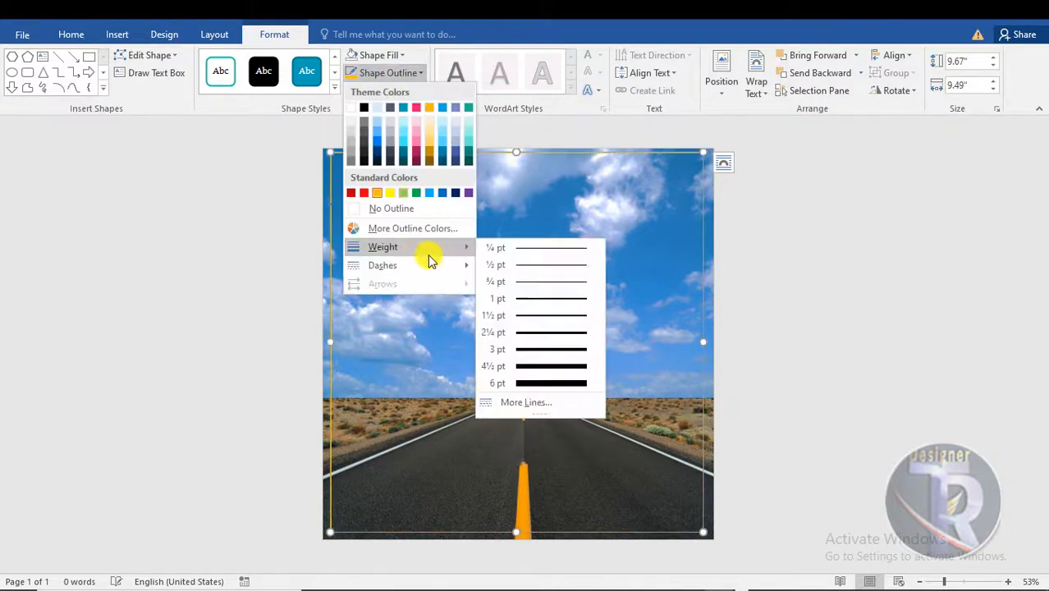
{"action": "left_click", "coordinate": [515, 359]}
- Give the rectangle's outline a long-dash line style
{"action": "left_click", "coordinate": [390, 75]}
{"action": "mouse_move", "coordinate": [420, 268]}
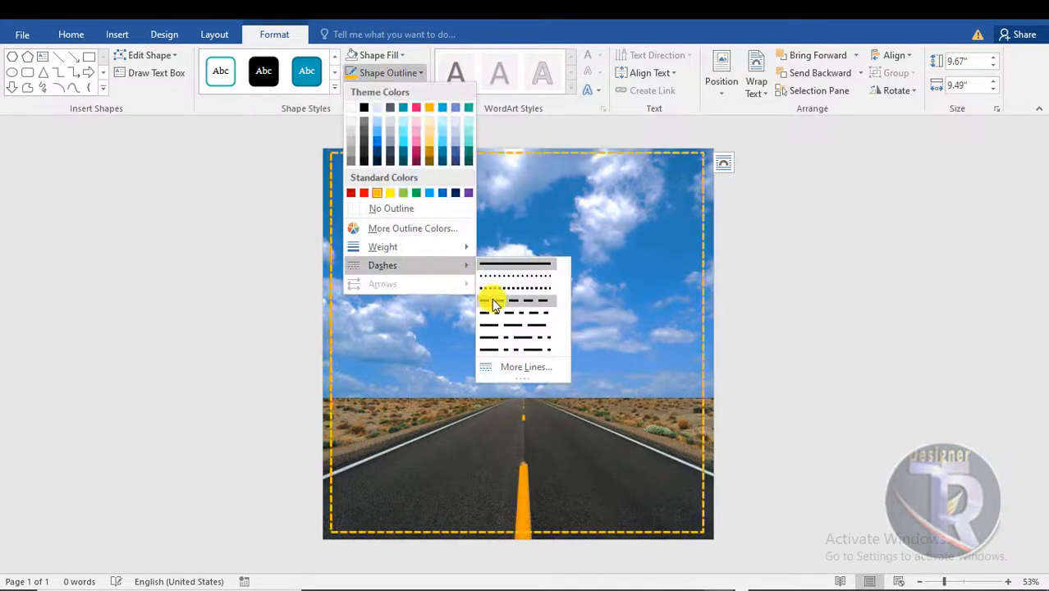
{"action": "left_click", "coordinate": [500, 326]}
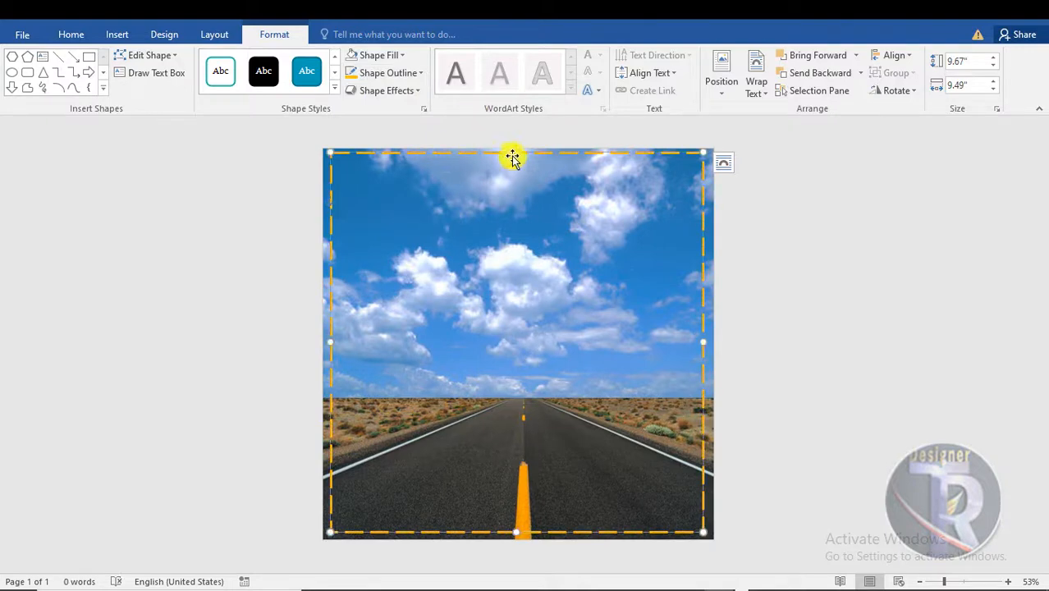
{"action": "left_click", "coordinate": [866, 376]}
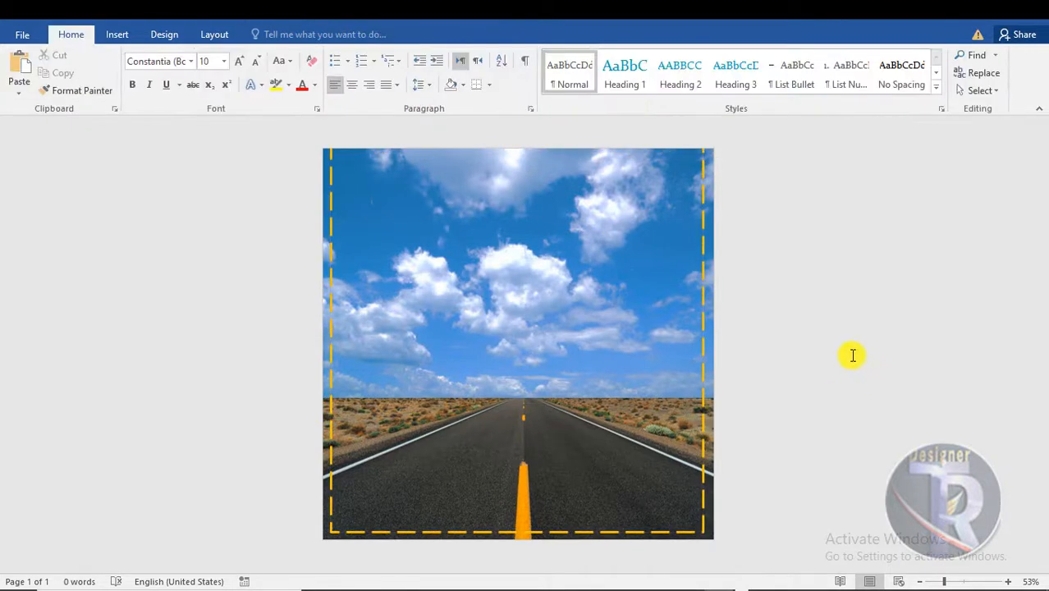
- Raise the bottom side of the dashed border slightly above the page's lower edge
{"action": "left_click", "coordinate": [711, 256]}
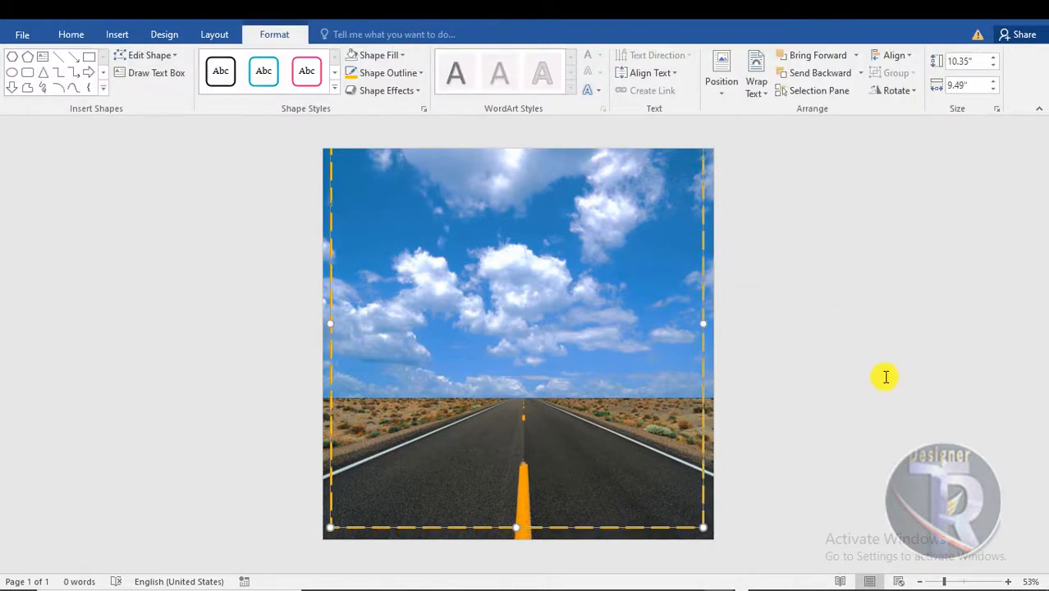
{"action": "left_click", "coordinate": [886, 376]}
- Insert the Car-PNG-HD picture and set its text wrapping to In Front of Text
{"action": "left_click", "coordinate": [117, 34]}
{"action": "left_click", "coordinate": [140, 78]}
{"action": "left_click", "coordinate": [222, 143]}
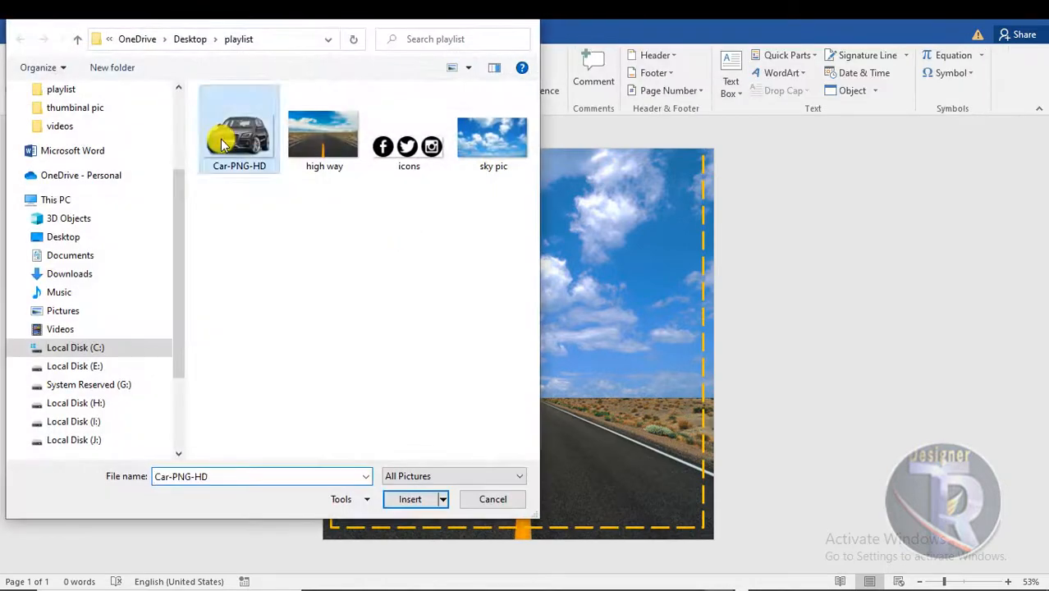
{"action": "double_click", "coordinate": [222, 144]}
{"action": "left_click", "coordinate": [720, 86]}
{"action": "left_click", "coordinate": [754, 222]}
- Position the car on the highway inside the dashed border and enlarge it to about 8.96" wide by 5.64" high
{"action": "left_click_drag", "start_coordinate": [558, 284], "coordinate": [541, 401]}
{"action": "left_click_drag", "start_coordinate": [648, 315], "coordinate": [666, 280]}
{"action": "left_click_drag", "start_coordinate": [612, 337], "coordinate": [586, 359]}
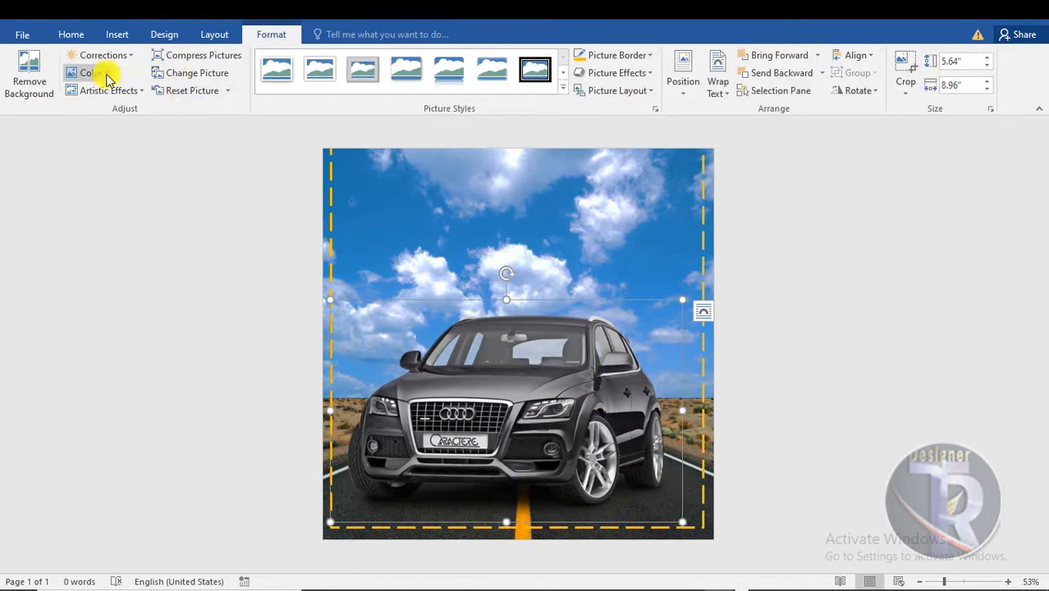
- Give the car picture 66% color saturation and apply the first sharpening preset
{"action": "left_click", "coordinate": [107, 78]}
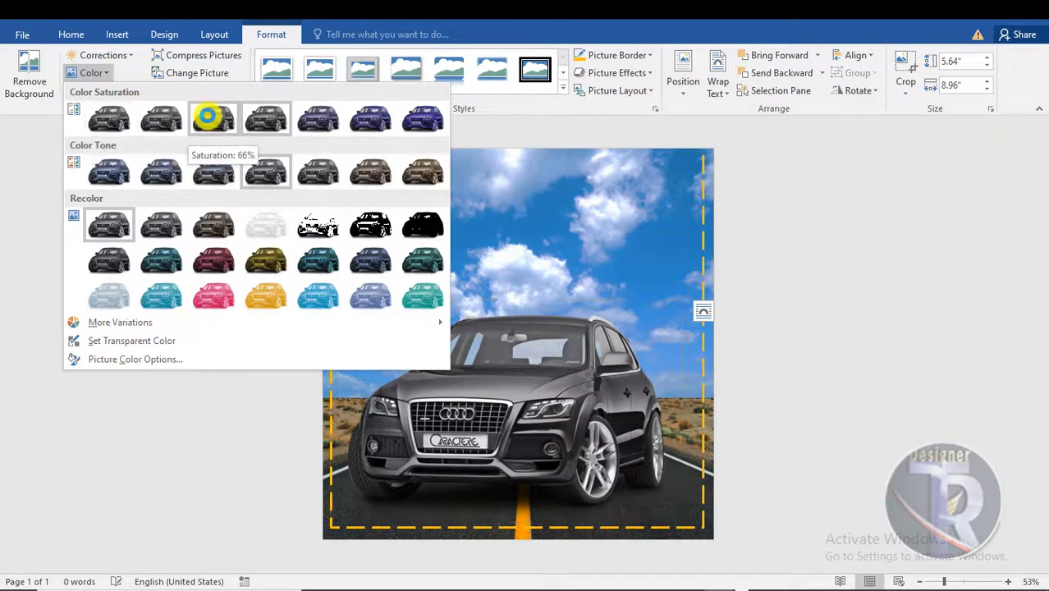
{"action": "left_click", "coordinate": [208, 118]}
{"action": "left_click", "coordinate": [120, 59]}
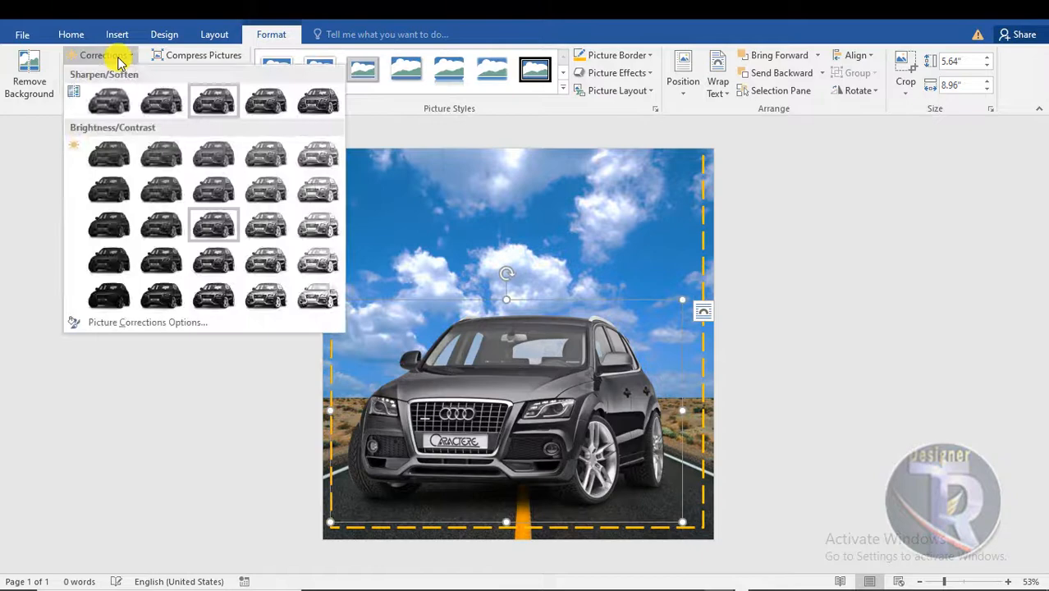
{"action": "left_click", "coordinate": [272, 104]}
{"action": "left_click", "coordinate": [862, 345]}
- Add plain black WordArt reading LOGO and place it in the poster's upper-left corner inside the dashed border
{"action": "scroll", "coordinate": [829, 292], "scroll_direction": "up", "scroll_amount": 2, "text": "ctrl"}
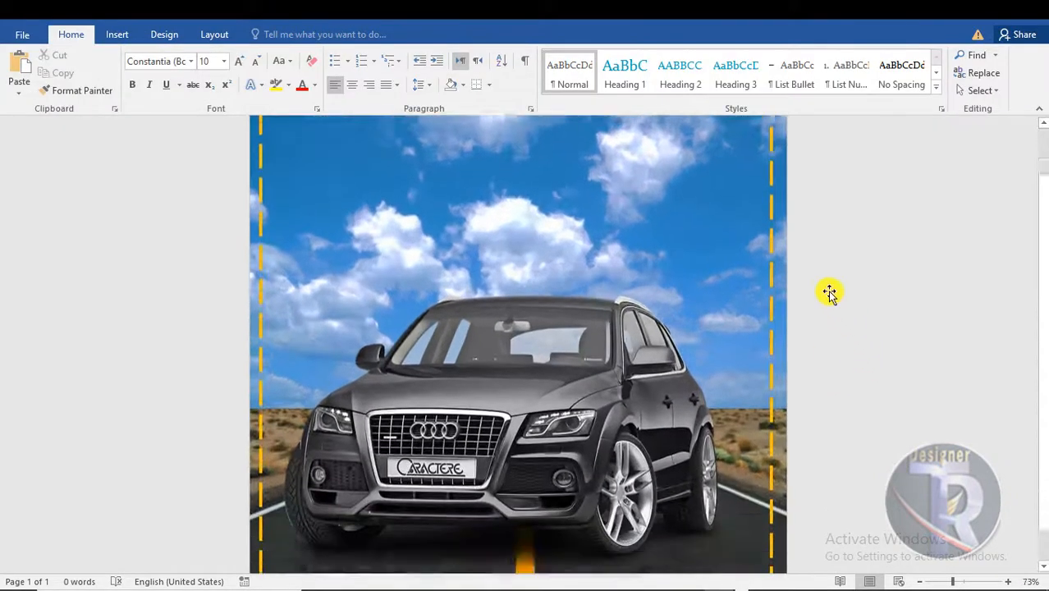
{"action": "scroll", "coordinate": [829, 292], "scroll_direction": "up", "scroll_amount": 2}
{"action": "left_click", "coordinate": [116, 34]}
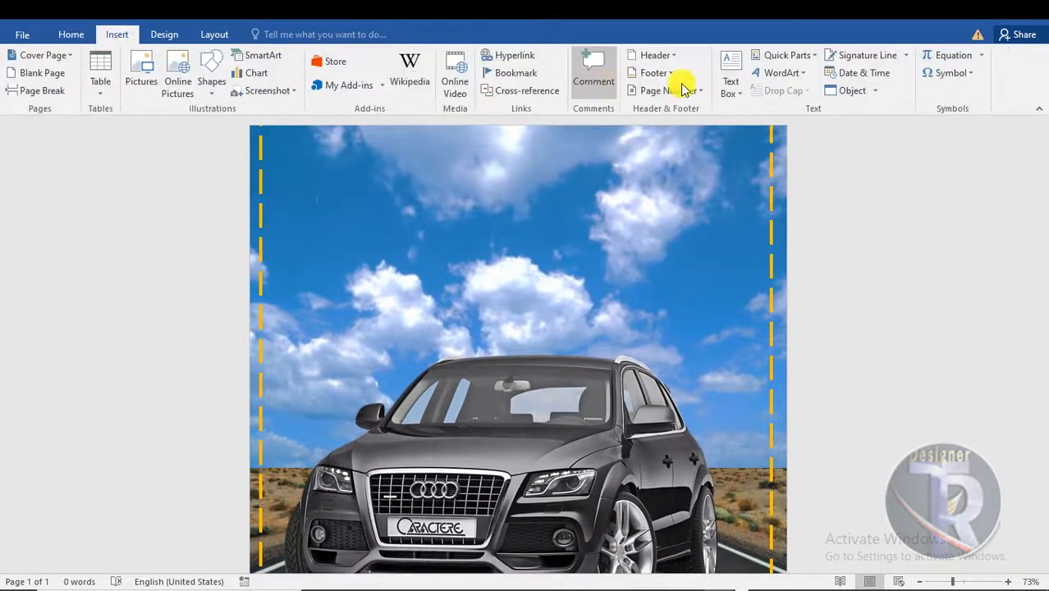
{"action": "left_click", "coordinate": [781, 73]}
{"action": "left_click", "coordinate": [771, 104]}
{"action": "left_click_drag", "start_coordinate": [462, 200], "coordinate": [454, 157]}
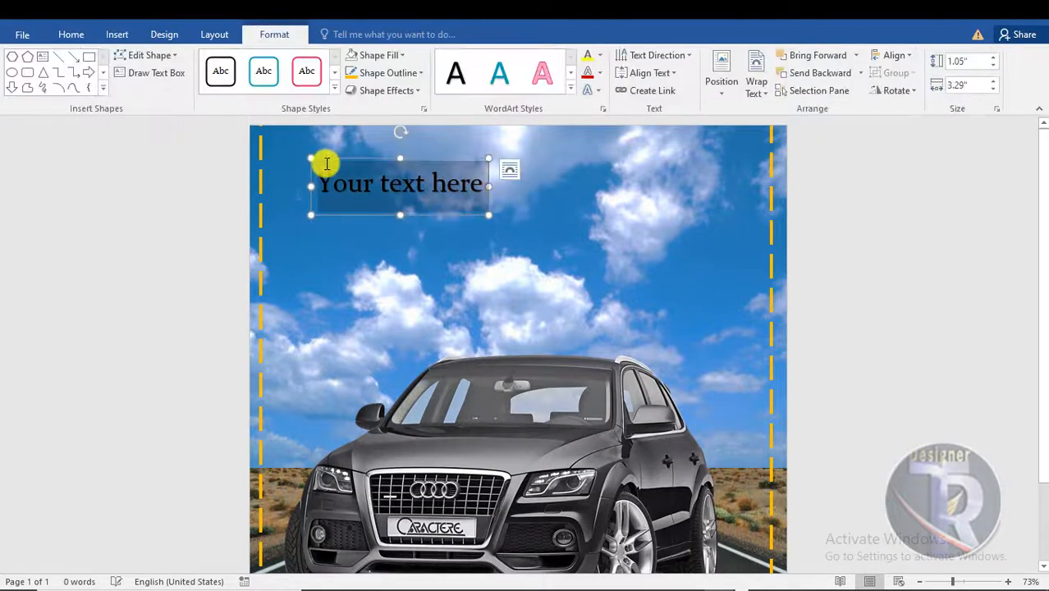
{"action": "type", "text": "To"}
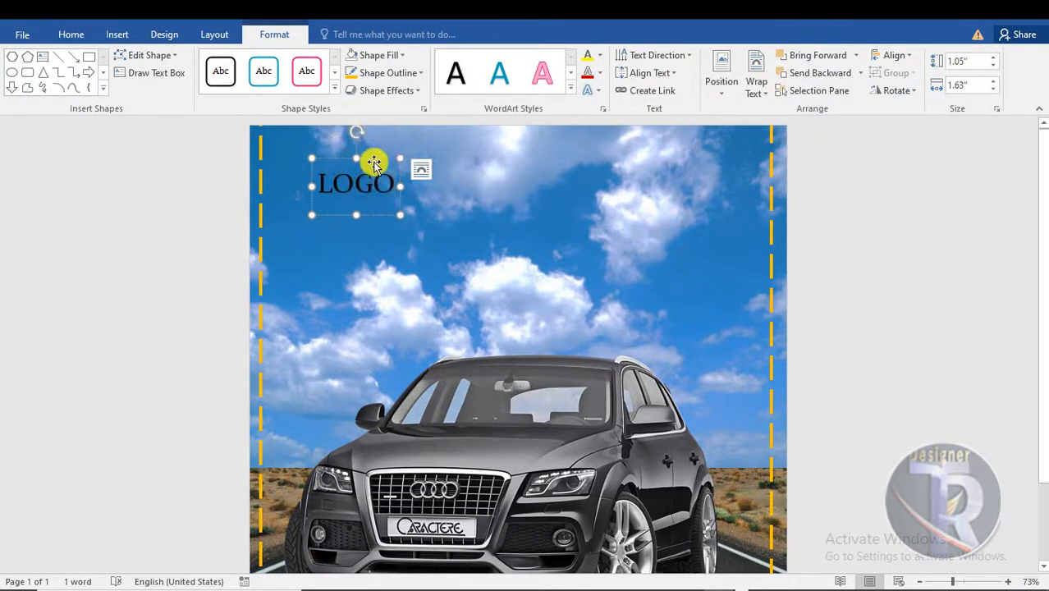
{"action": "left_click_drag", "start_coordinate": [370, 157], "coordinate": [335, 133]}
- Format the LOGO text in Arial Black and color it white
{"action": "left_click", "coordinate": [71, 35]}
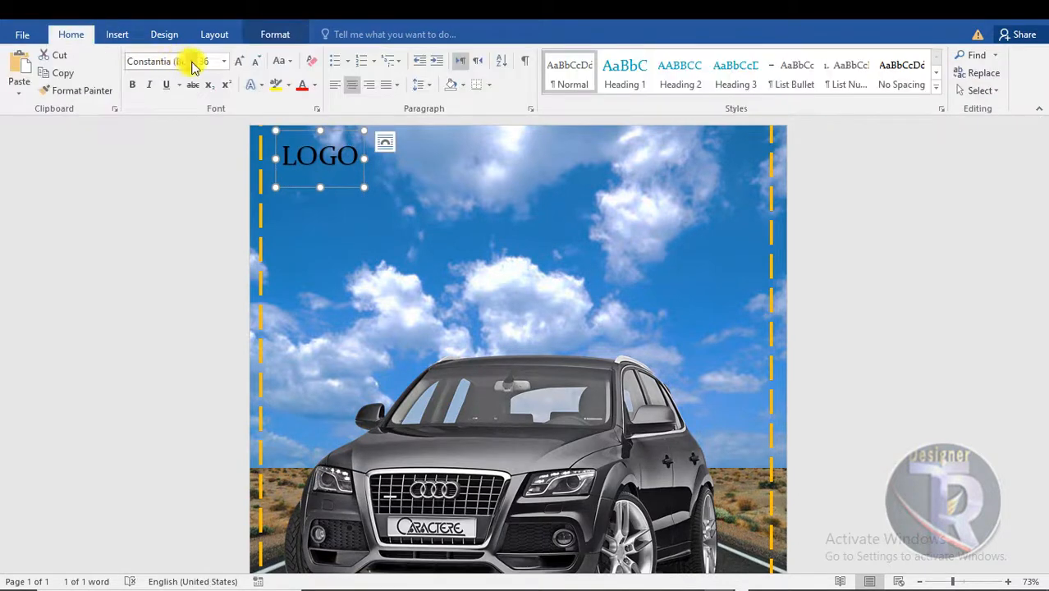
{"action": "left_click", "coordinate": [194, 63]}
{"action": "left_click", "coordinate": [206, 207]}
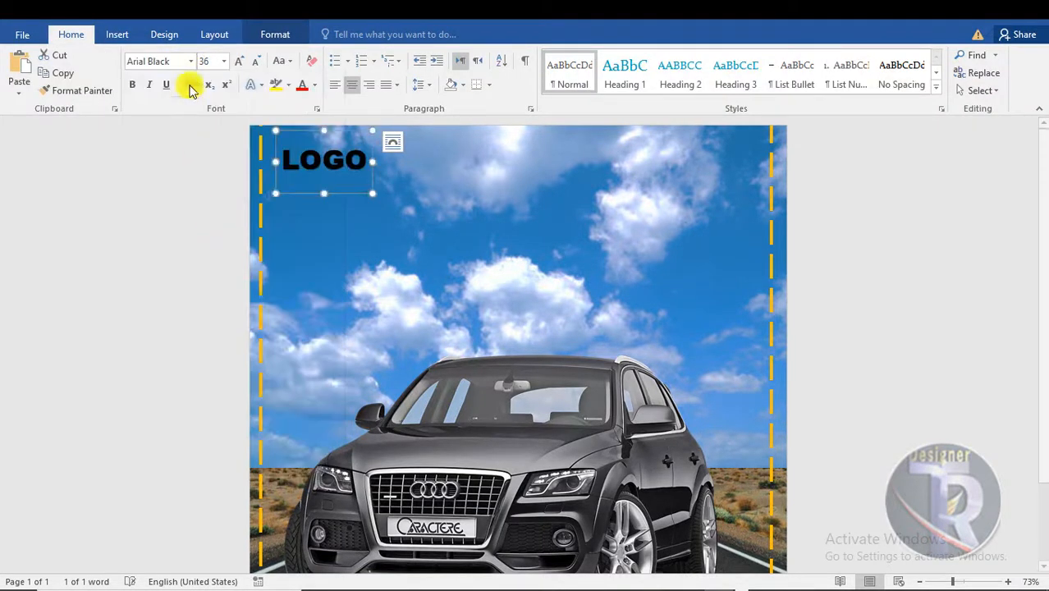
{"action": "left_click", "coordinate": [313, 85]}
{"action": "left_click", "coordinate": [307, 133]}
- Duplicate the LOGO text diagonally below the original and change the copy's wording to RENT
{"action": "left_click", "coordinate": [364, 198]}
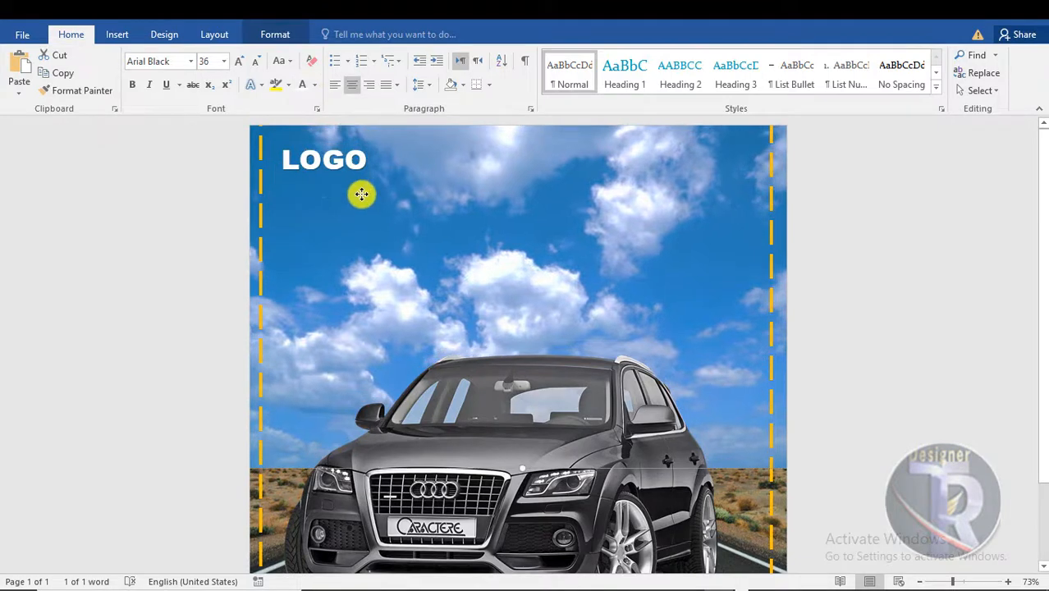
{"action": "left_click", "coordinate": [351, 154]}
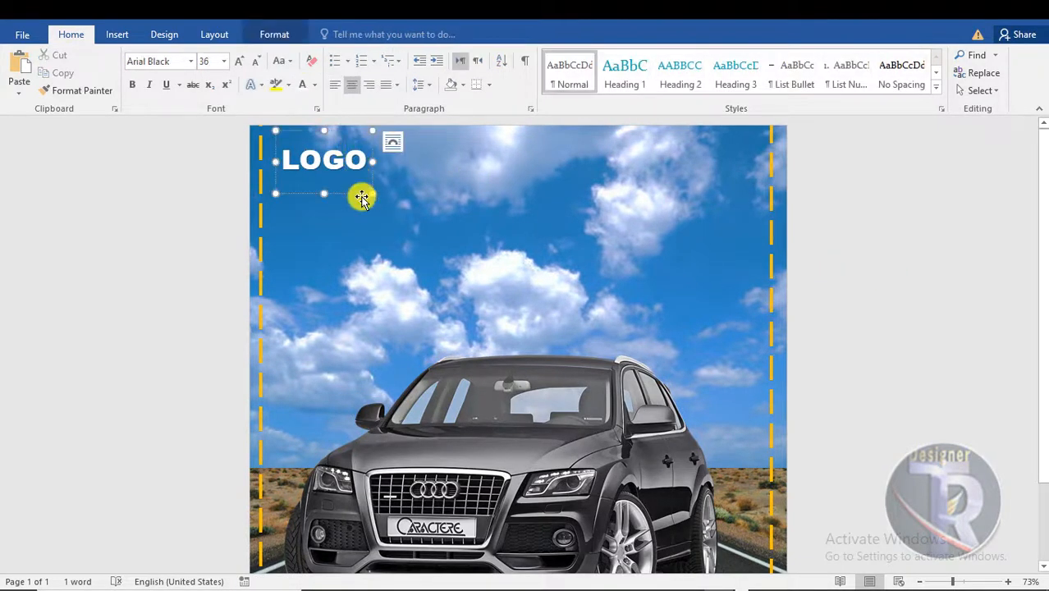
{"action": "left_click_drag", "start_coordinate": [462, 227], "coordinate": [465, 230]}
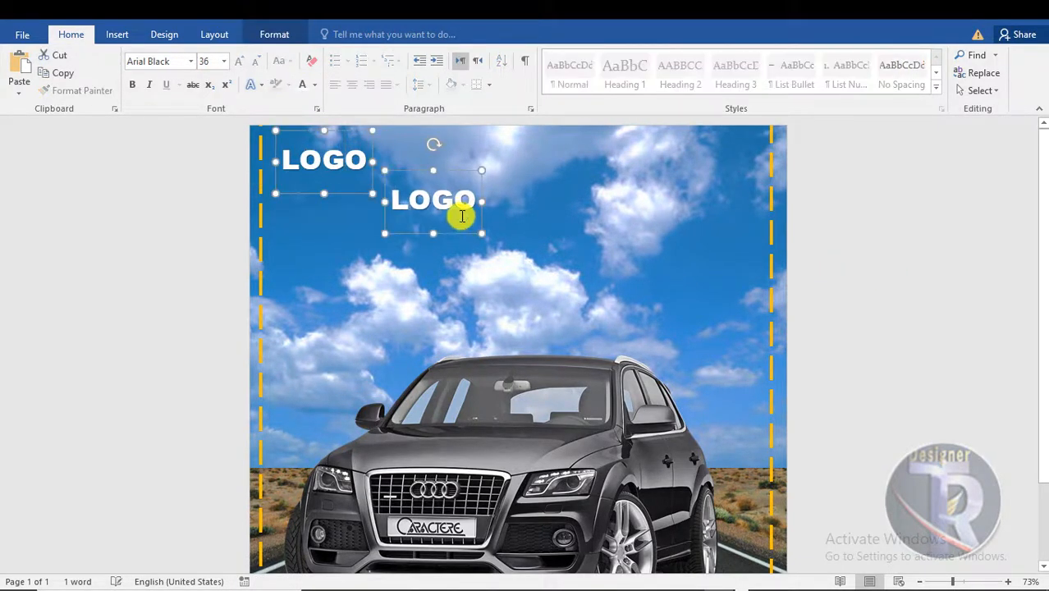
{"action": "double_click", "coordinate": [394, 199]}
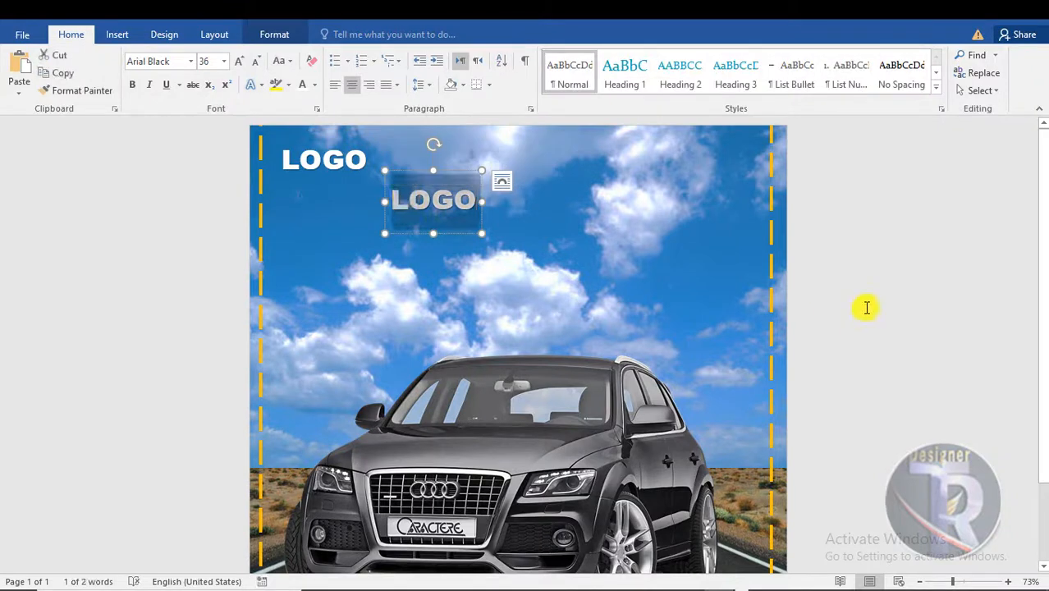
{"action": "type", "text": "r"}
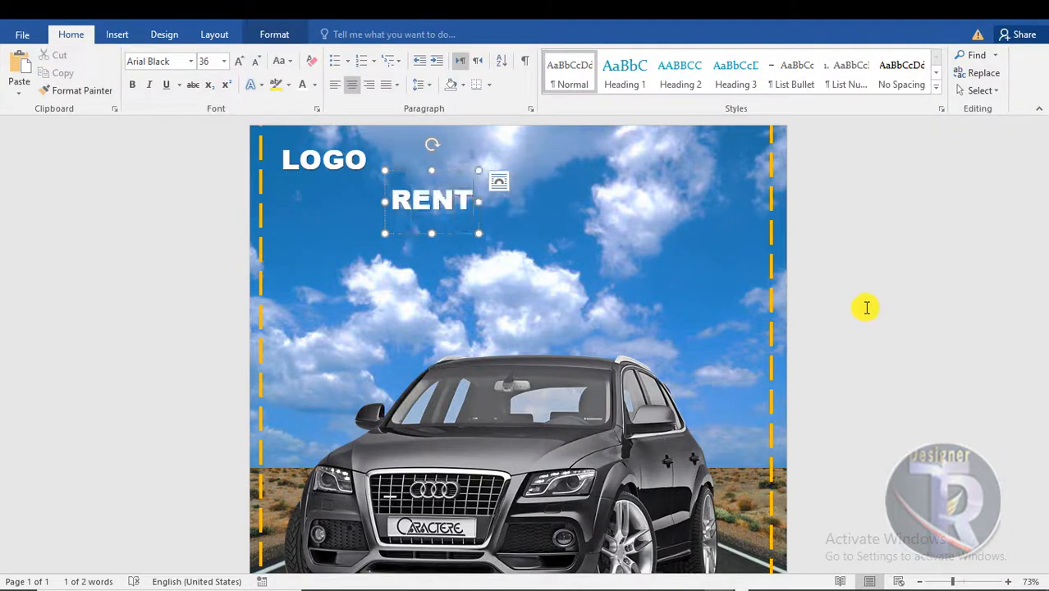
- Set RENT in Stretch Pro at 72 pt and center it below the LOGO text
{"action": "left_click", "coordinate": [190, 61]}
{"action": "left_click", "coordinate": [188, 209]}
{"action": "left_click", "coordinate": [239, 61]}
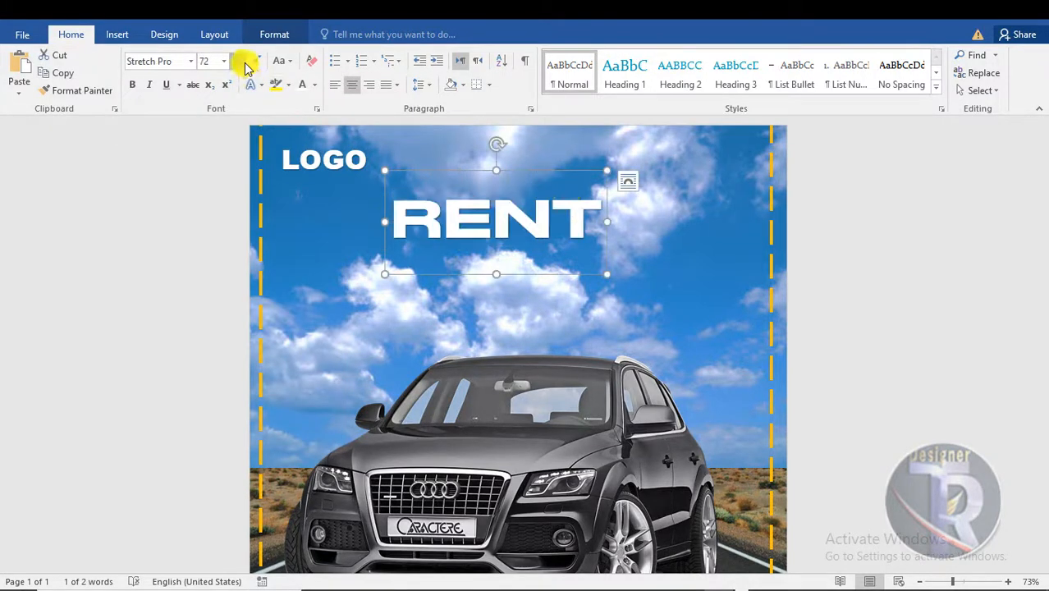
{"action": "left_click_drag", "start_coordinate": [574, 173], "coordinate": [524, 171]}
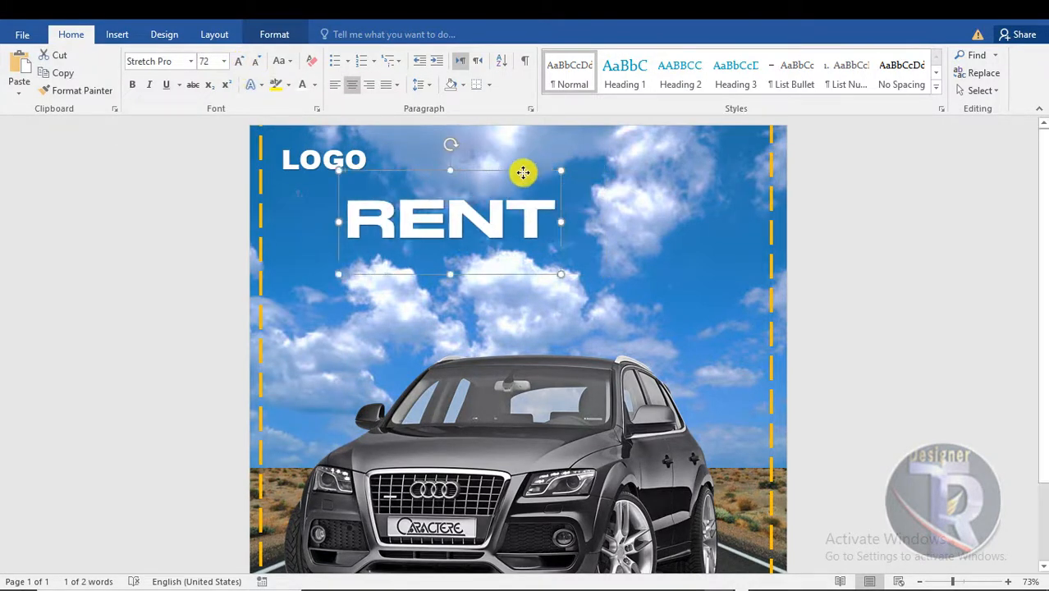
- Fill the RENT lettering with yellow and give it a red text outline
{"action": "left_click", "coordinate": [276, 34]}
{"action": "left_click", "coordinate": [585, 56]}
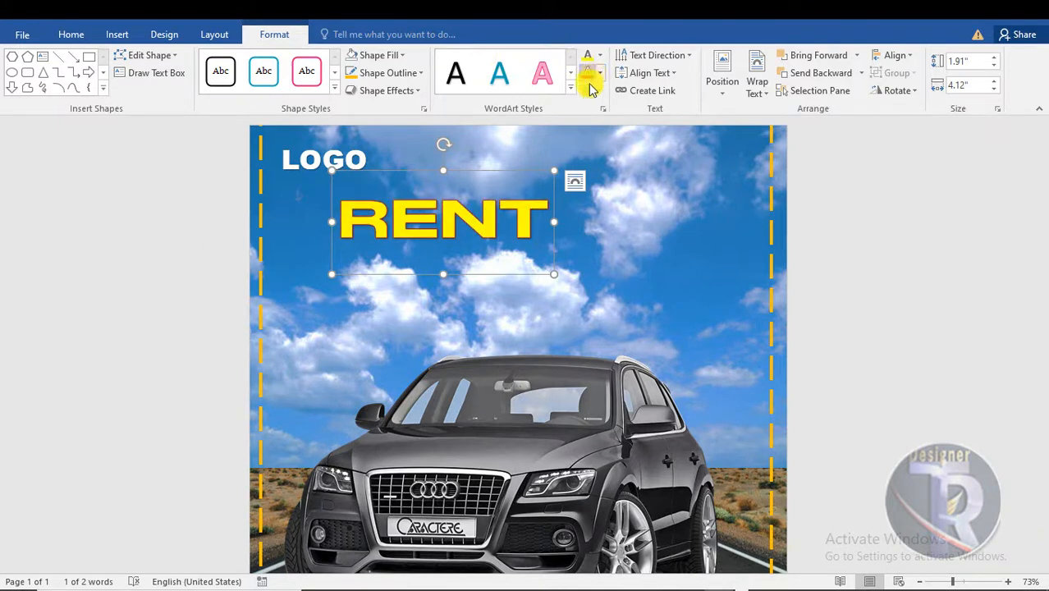
{"action": "left_click", "coordinate": [520, 244]}
- Duplicate the RENT heading beside the original and replace the copy's text with A
{"action": "left_click", "coordinate": [487, 178]}
{"action": "left_click_drag", "start_coordinate": [487, 178], "coordinate": [683, 173]}
{"action": "left_click_drag", "start_coordinate": [730, 220], "coordinate": [538, 218]}
{"action": "left_click_drag", "start_coordinate": [740, 215], "coordinate": [539, 217]}
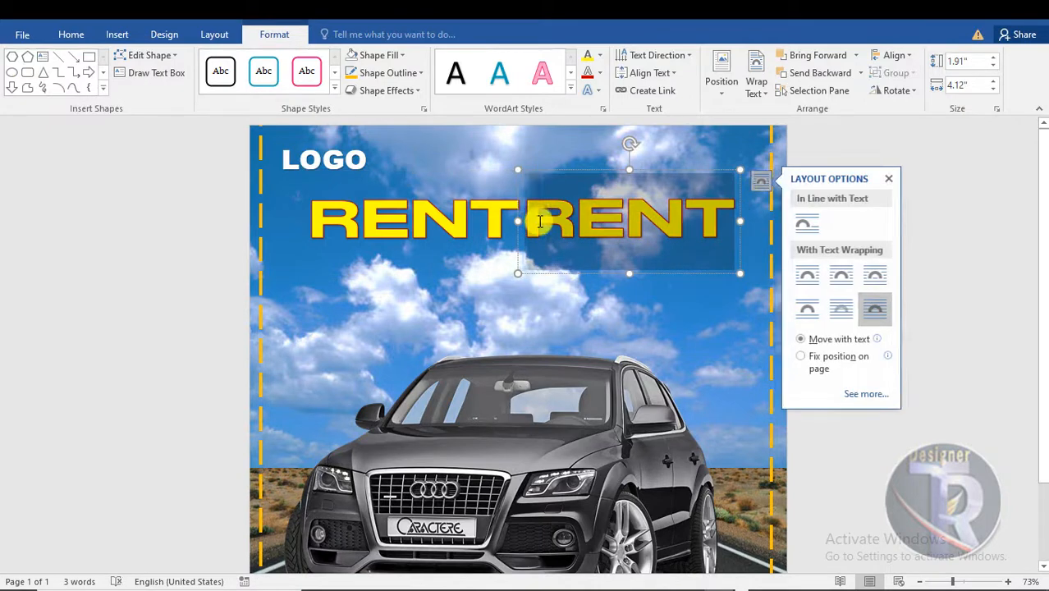
{"action": "type", "text": "A"}
- Place the A below the end of RENT, duplicate it, change the copy to CAR and position that diagonally below
{"action": "left_click_drag", "start_coordinate": [560, 174], "coordinate": [627, 235]}
{"action": "left_click_drag", "start_coordinate": [651, 297], "coordinate": [590, 293]}
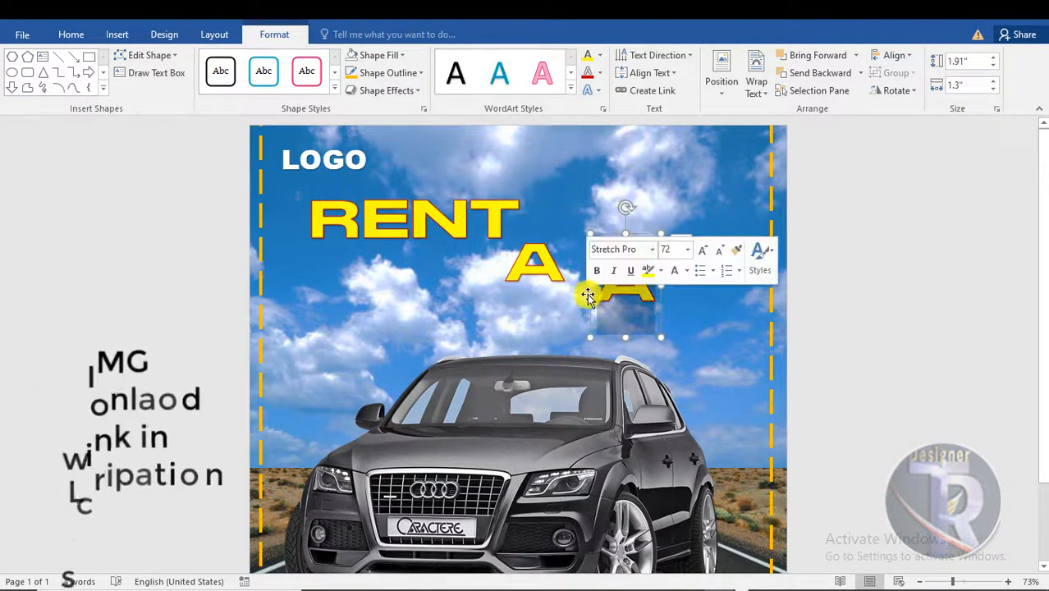
{"action": "type", "text": "CAR"}
{"action": "left_click_drag", "start_coordinate": [720, 238], "coordinate": [705, 261]}
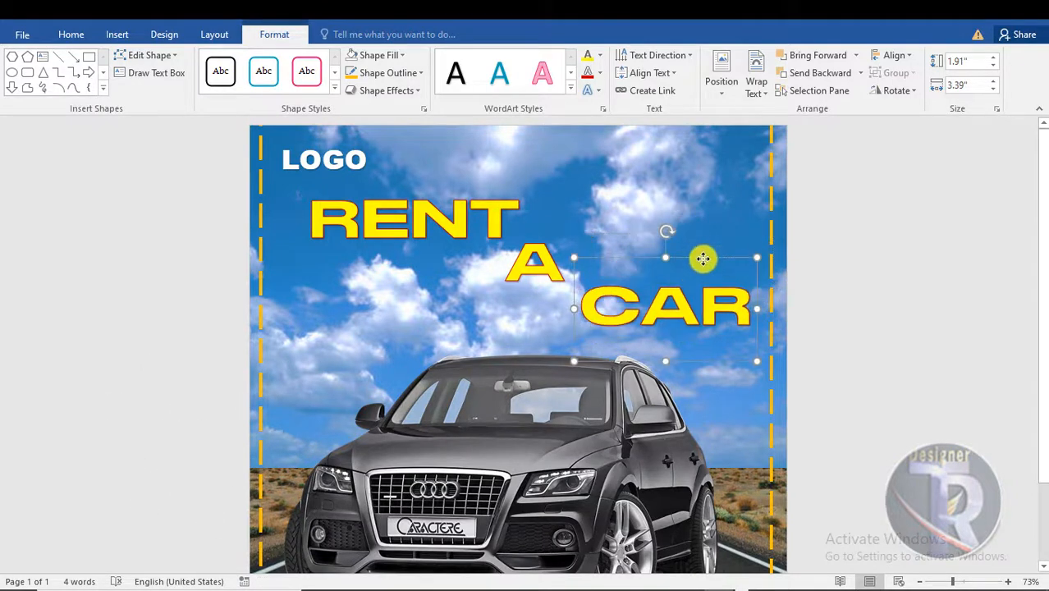
{"action": "left_click", "coordinate": [951, 382]}
- Draw a rounded rectangle about 1.78" wide by 0.66" high behind the LOGO text and remove its outline
{"action": "left_click", "coordinate": [116, 35]}
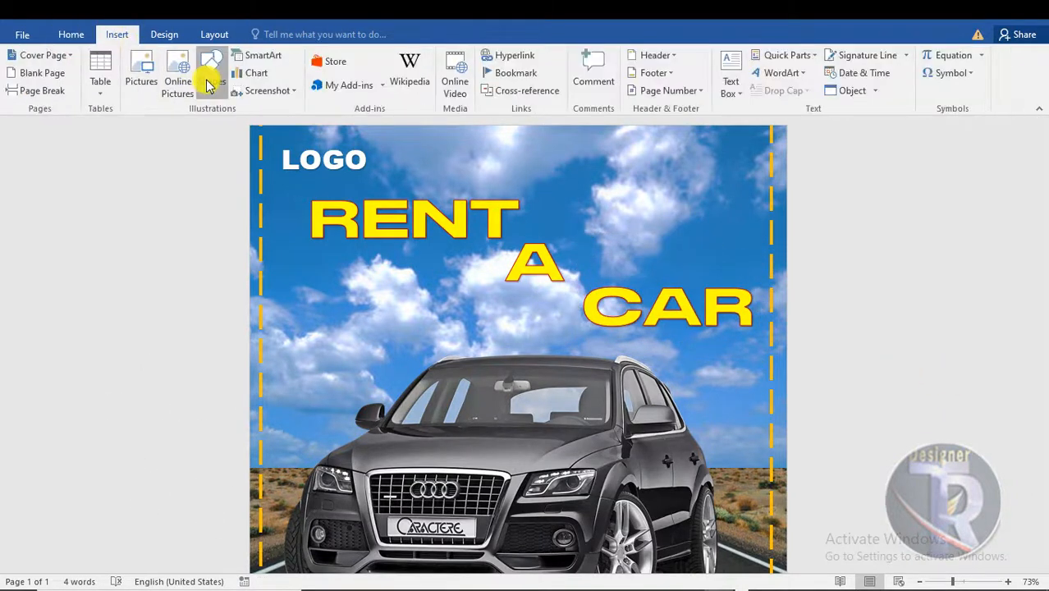
{"action": "left_click", "coordinate": [211, 81]}
{"action": "left_click", "coordinate": [275, 141]}
{"action": "left_click_drag", "start_coordinate": [374, 177], "coordinate": [374, 177]}
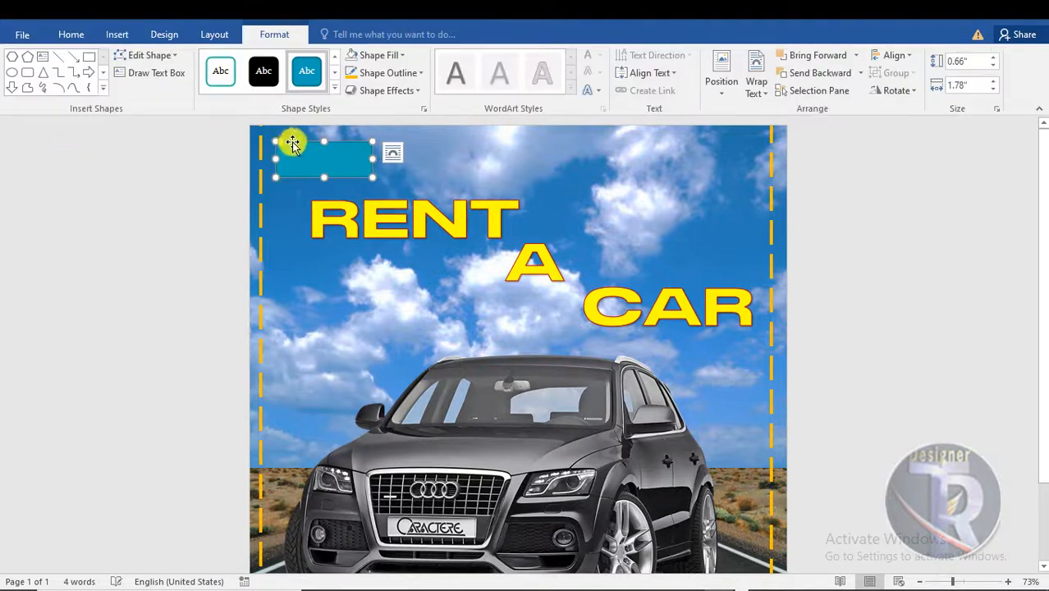
{"action": "left_click", "coordinate": [378, 74]}
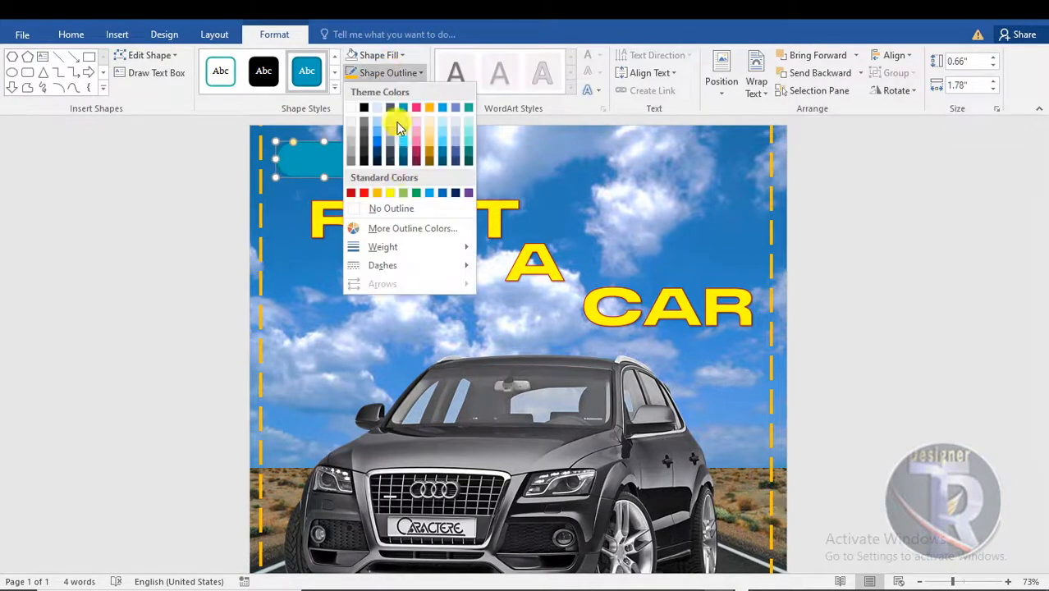
{"action": "left_click", "coordinate": [411, 210]}
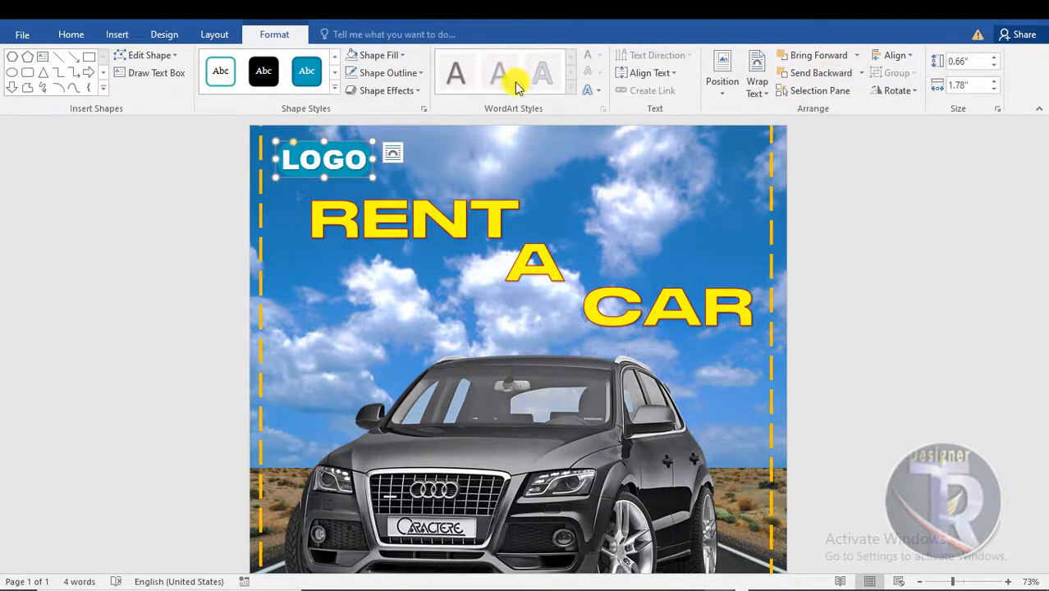
- Fill the rounded rectangle behind LOGO with black
{"action": "left_click", "coordinate": [394, 56]}
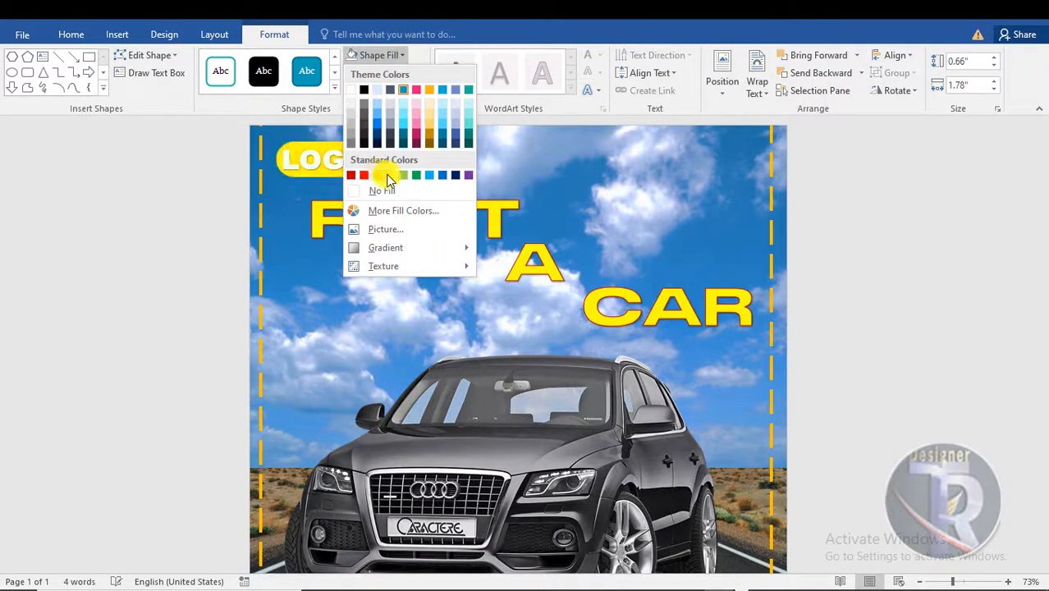
{"action": "left_click", "coordinate": [831, 279]}
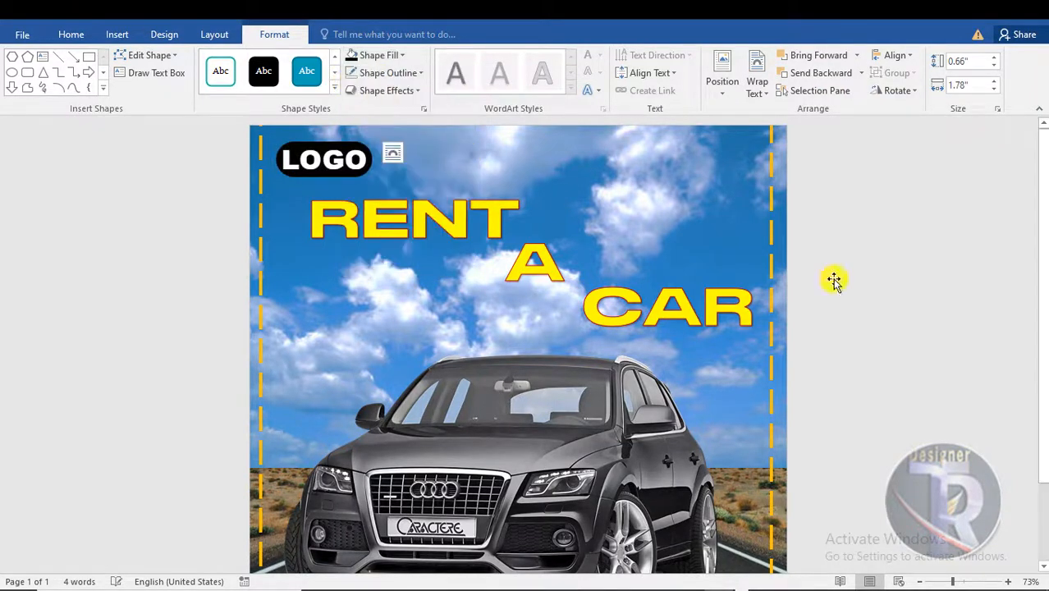
{"action": "left_click", "coordinate": [874, 271]}
- Change the fill color of the letter A between RENT and CAR to white
{"action": "scroll", "coordinate": [868, 264], "scroll_direction": "down", "scroll_amount": 3}
{"action": "scroll", "coordinate": [871, 265], "scroll_direction": "up", "scroll_amount": 3}
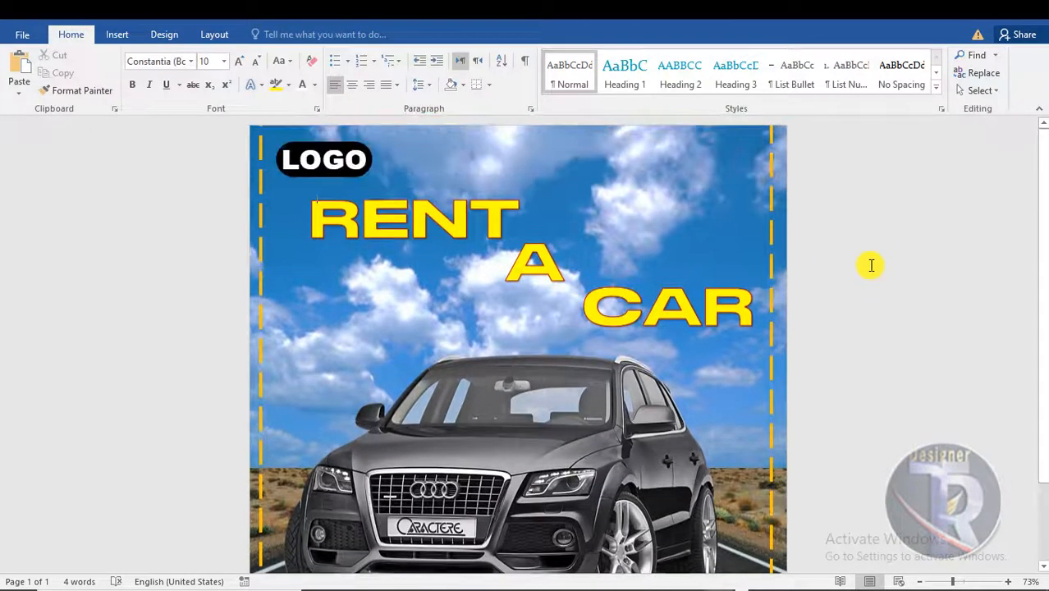
{"action": "scroll", "coordinate": [871, 265], "scroll_direction": "down", "scroll_amount": 2}
{"action": "scroll", "coordinate": [871, 265], "scroll_direction": "up", "scroll_amount": 1}
{"action": "left_click", "coordinate": [568, 213]}
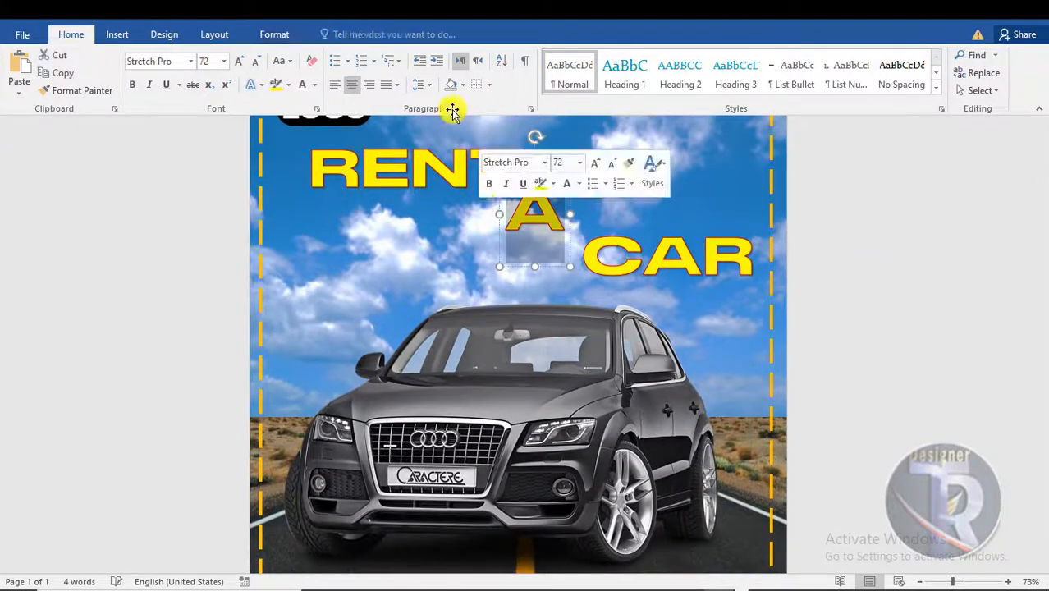
{"action": "left_click", "coordinate": [275, 33]}
{"action": "left_click", "coordinate": [599, 55]}
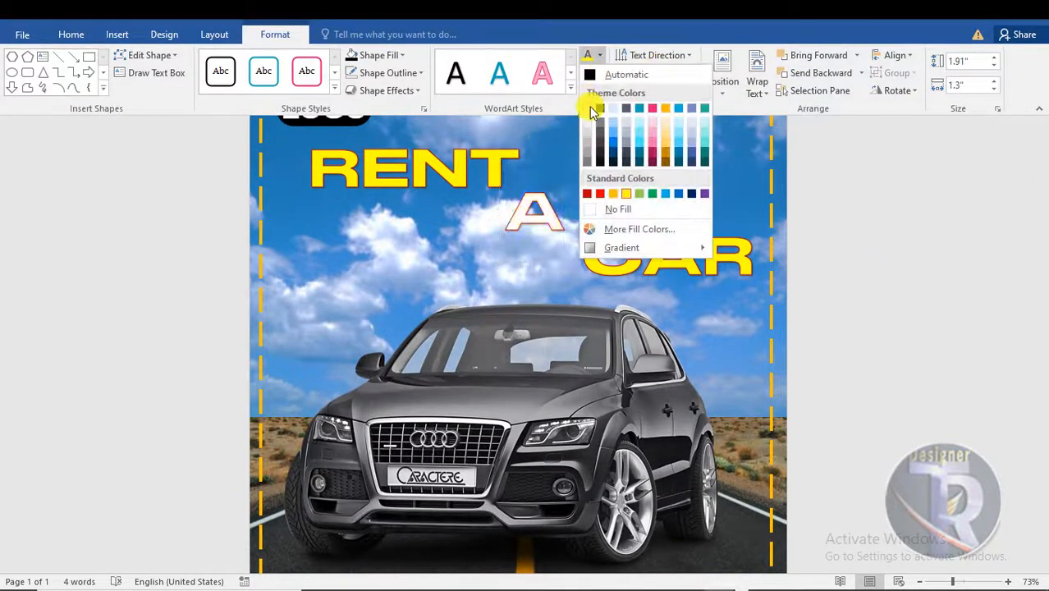
{"action": "left_click", "coordinate": [589, 107]}
{"action": "left_click", "coordinate": [764, 188]}
- Enlarge the letter A to 100 pt and shift it slightly left, clear of CAR
{"action": "left_click", "coordinate": [561, 159]}
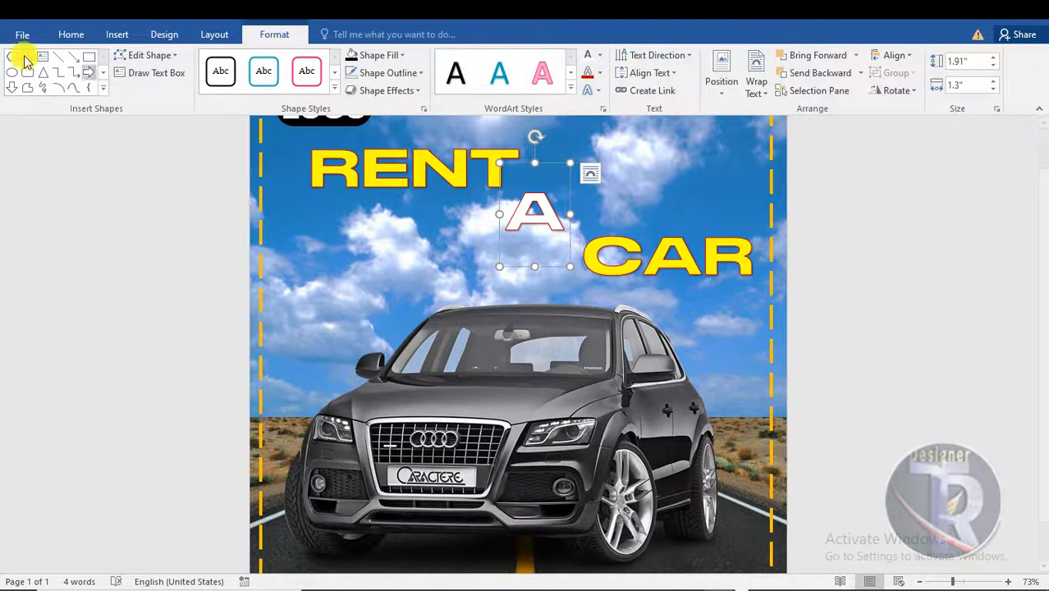
{"action": "left_click", "coordinate": [71, 34]}
{"action": "left_click", "coordinate": [239, 64]}
{"action": "left_click", "coordinate": [239, 64]}
{"action": "left_click", "coordinate": [239, 64]}
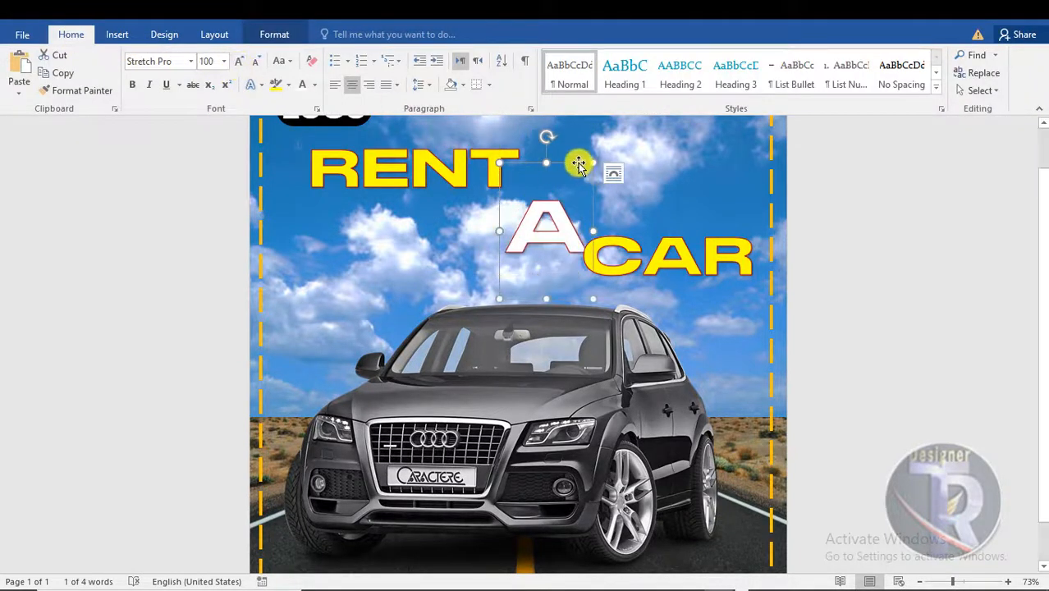
{"action": "left_click_drag", "start_coordinate": [579, 164], "coordinate": [565, 163]}
{"action": "left_click", "coordinate": [887, 318]}
- Insert the "icons" picture from the playlist folder and set its text wrapping to In Front of Text
{"action": "scroll", "coordinate": [894, 296], "scroll_direction": "down", "scroll_amount": 2}
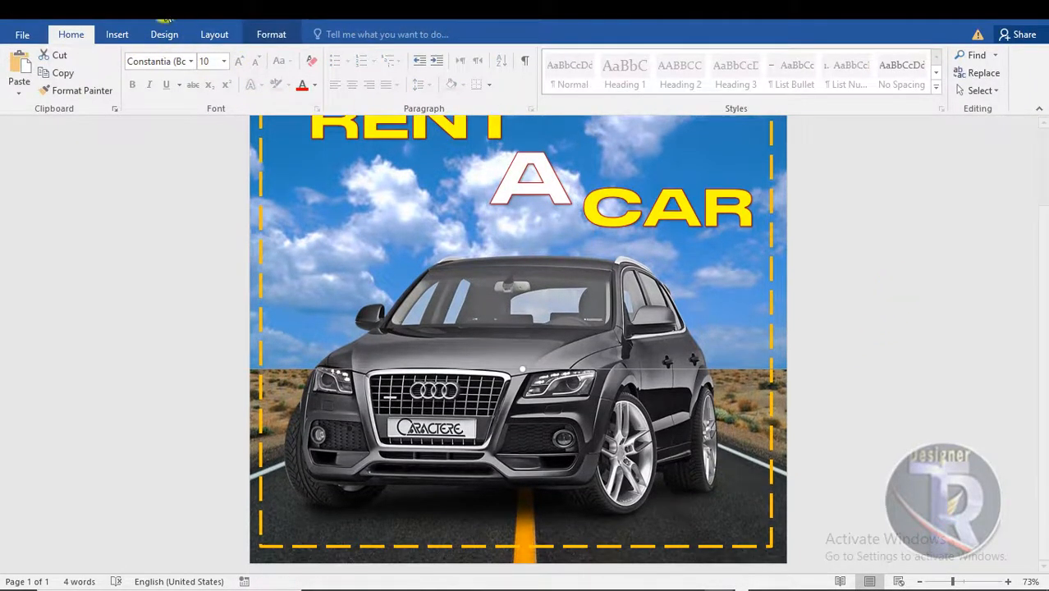
{"action": "left_click", "coordinate": [115, 37]}
{"action": "left_click", "coordinate": [131, 69]}
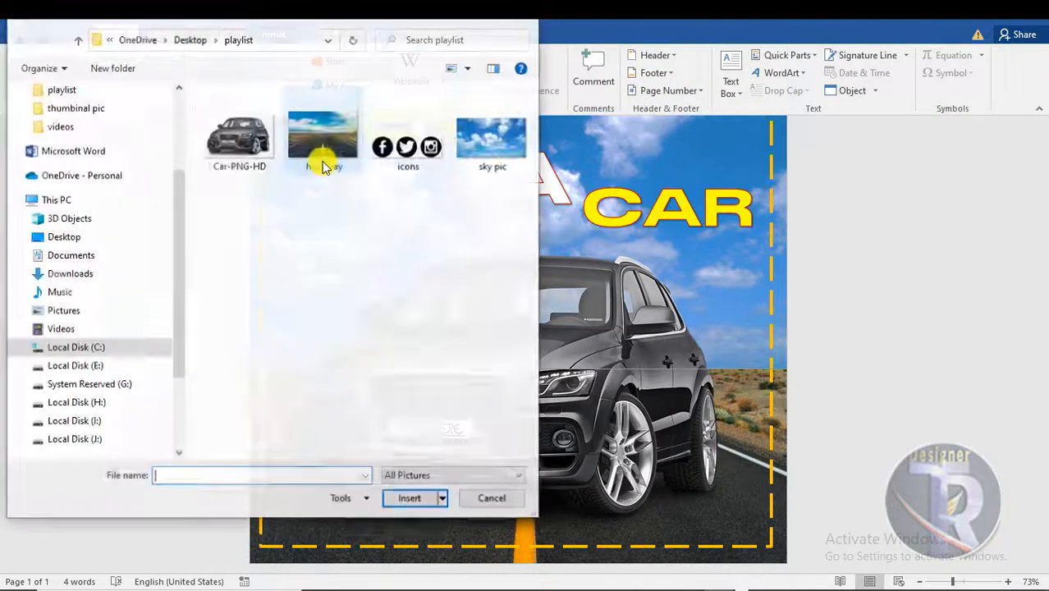
{"action": "left_click", "coordinate": [410, 156]}
{"action": "double_click", "coordinate": [411, 156]}
{"action": "left_click", "coordinate": [718, 82]}
{"action": "left_click", "coordinate": [754, 222]}
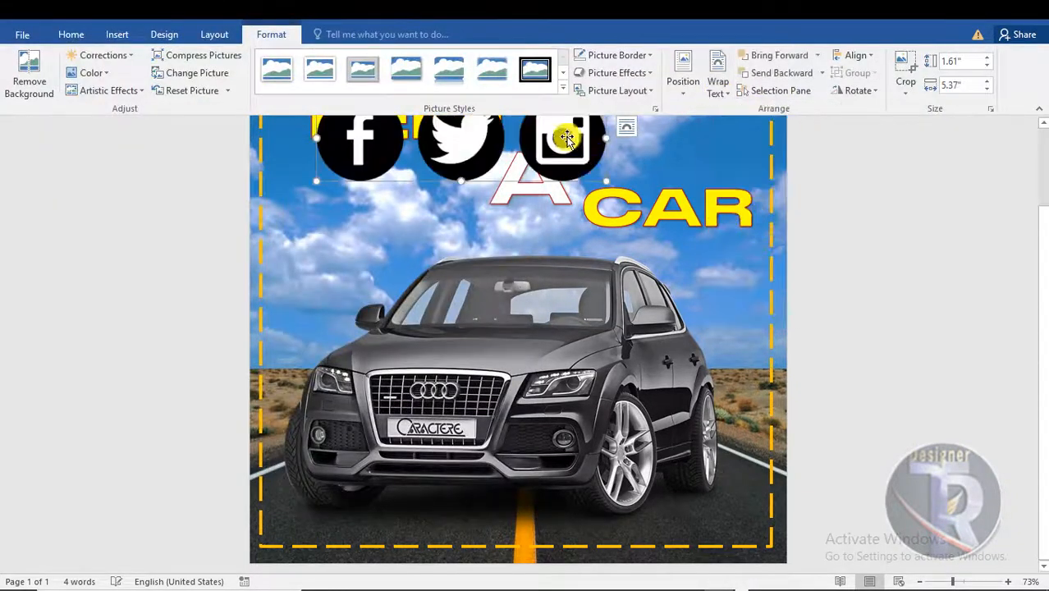
- Shrink the social media icons picture to about 2.12" by 0.63" and place it inside the border at the poster's lower-right corner
{"action": "left_click_drag", "start_coordinate": [575, 177], "coordinate": [728, 534]}
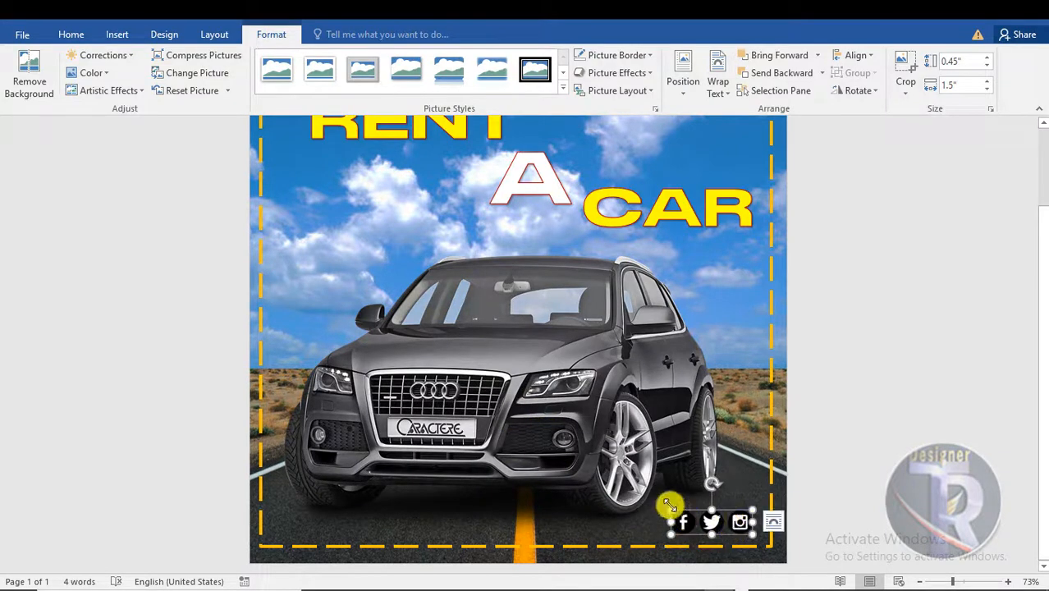
{"action": "left_click_drag", "start_coordinate": [670, 504], "coordinate": [698, 520]}
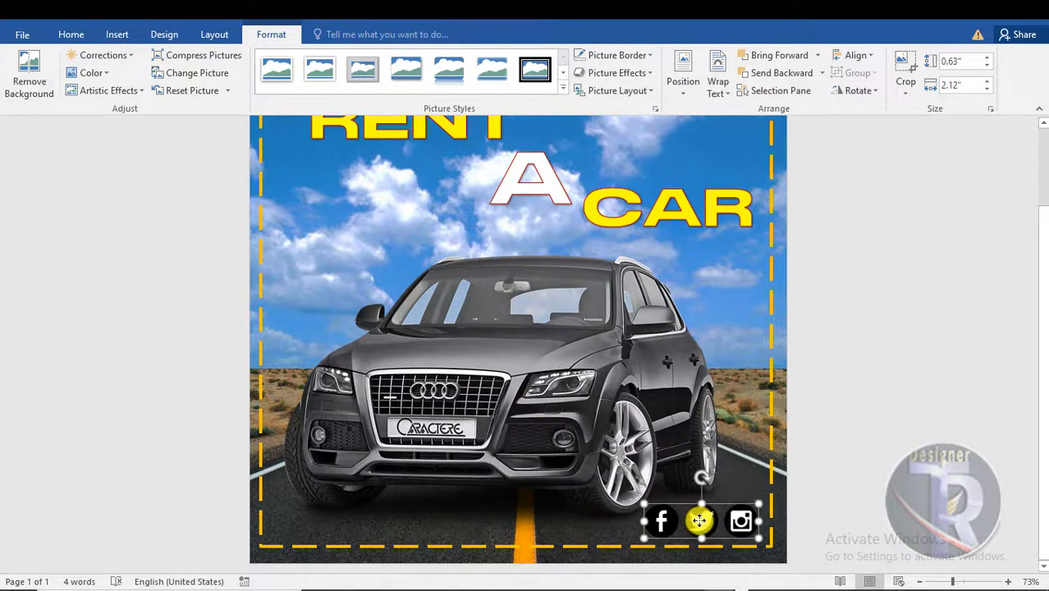
- Recolor the social media icons picture with the light orange variation and deselect it
{"action": "left_click", "coordinate": [97, 72]}
{"action": "left_click", "coordinate": [255, 258]}
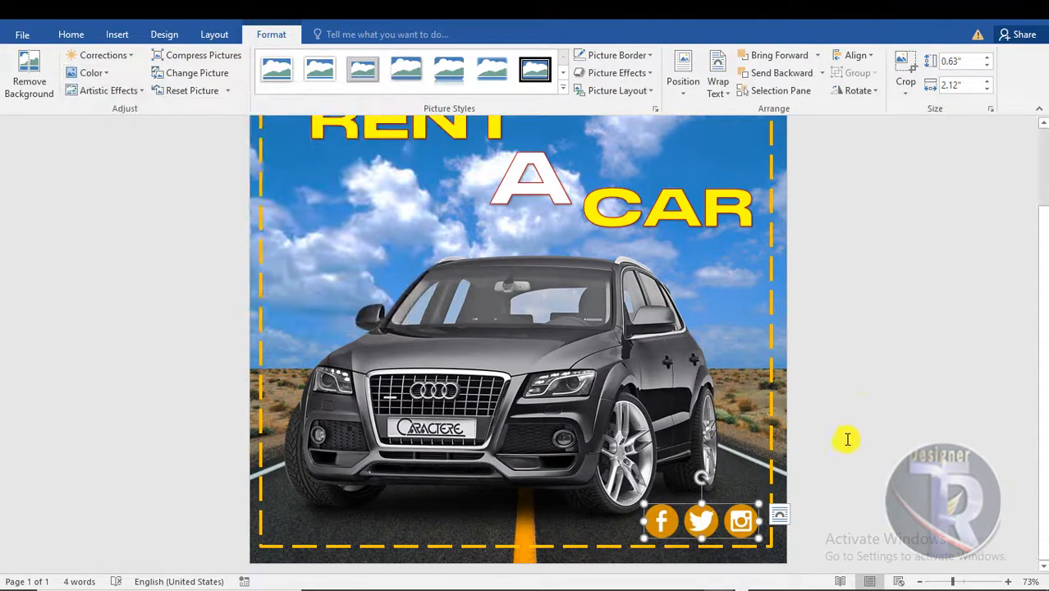
{"action": "left_click", "coordinate": [93, 74]}
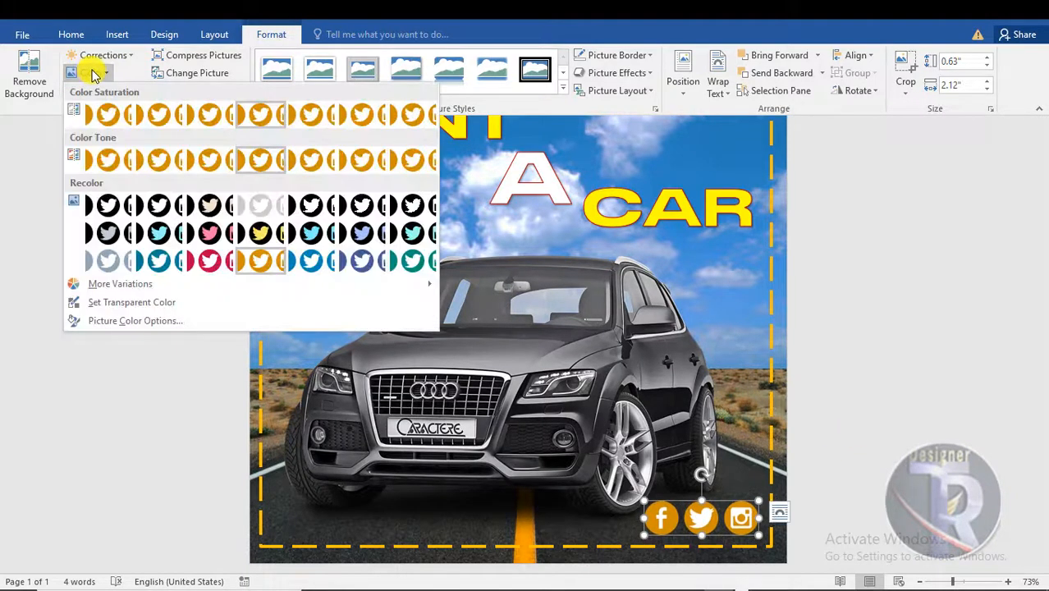
{"action": "key", "text": "Escape"}
{"action": "left_click", "coordinate": [897, 377]}
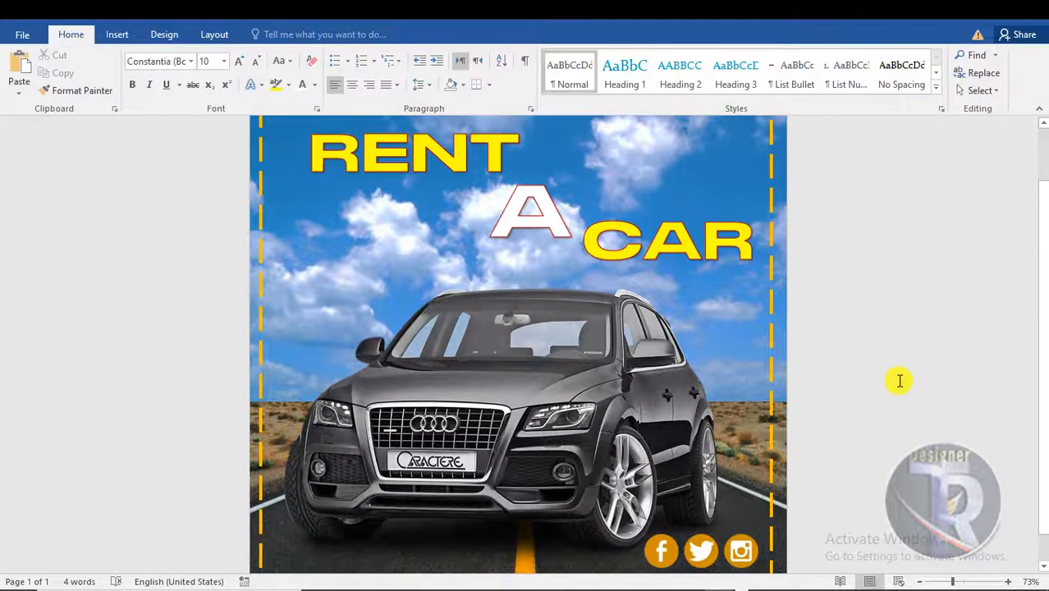
- Examine the whole poster layout at different magnifications, from the logo and heading down to the social media icons
{"action": "scroll", "coordinate": [897, 376], "scroll_direction": "down", "scroll_amount": 3}
{"action": "scroll", "coordinate": [854, 351], "scroll_direction": "up", "scroll_amount": 6}
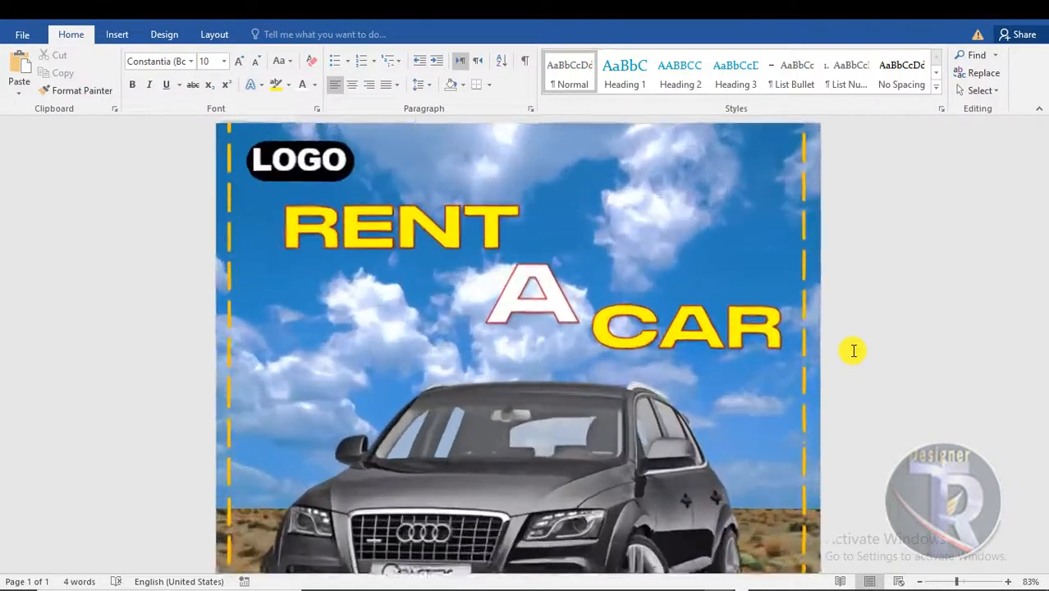
{"action": "scroll", "coordinate": [1041, 356], "scroll_direction": "down", "scroll_amount": 1}
{"action": "scroll", "coordinate": [1033, 246], "scroll_direction": "up", "scroll_amount": 5}
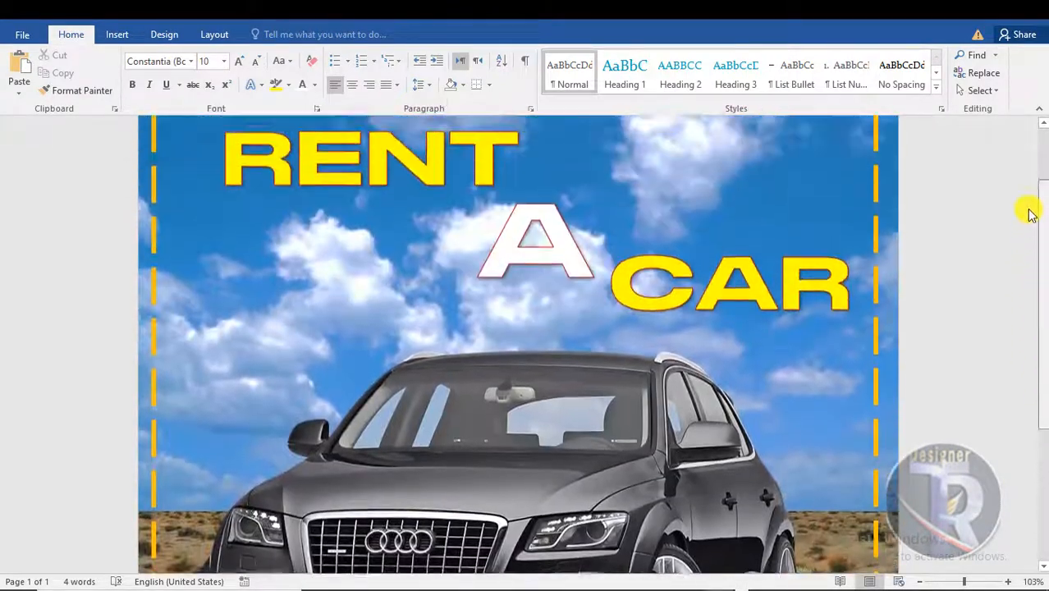
{"action": "scroll", "coordinate": [707, 299], "scroll_direction": "up", "scroll_amount": 2}
{"action": "scroll", "coordinate": [703, 298], "scroll_direction": "down", "scroll_amount": 1}
{"action": "scroll", "coordinate": [703, 298], "scroll_direction": "down", "scroll_amount": 3}
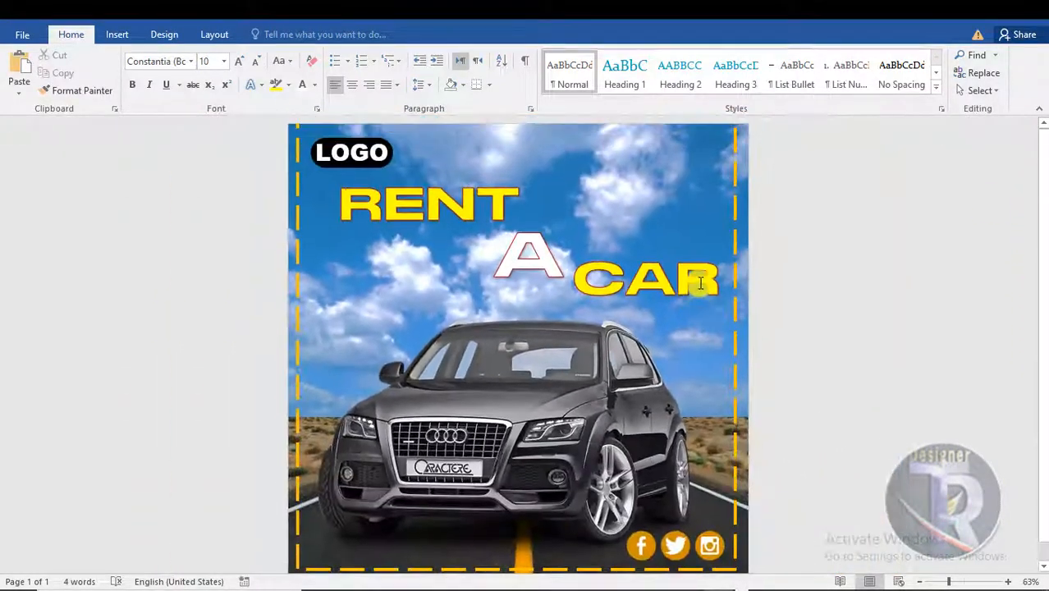